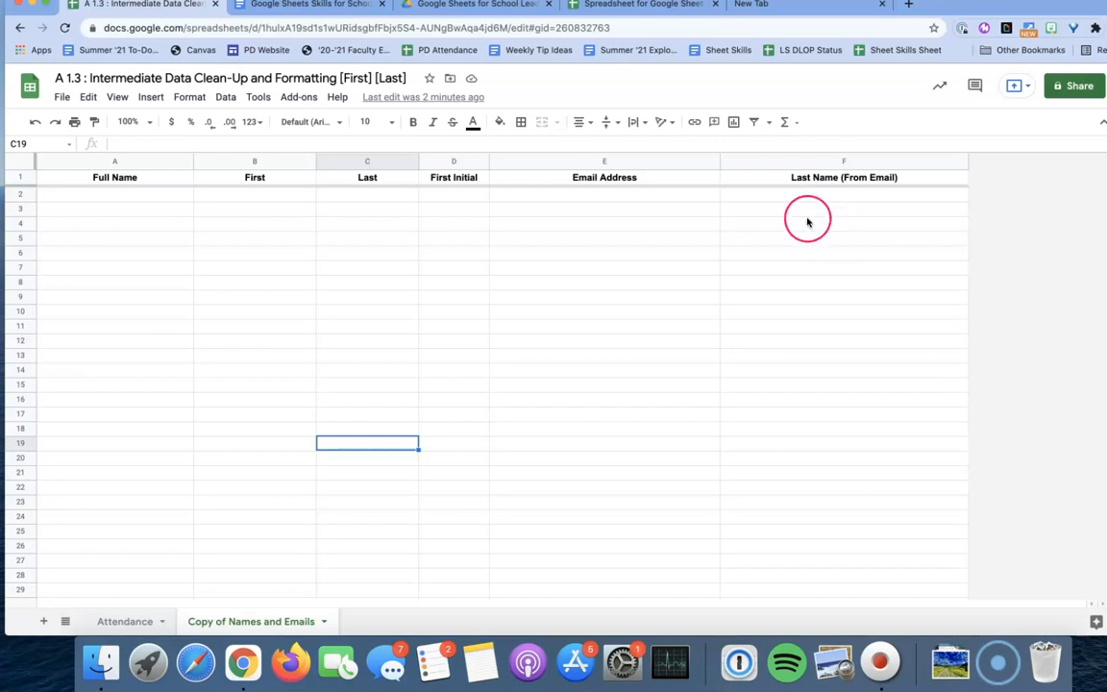
Step: Copy the full names in D2:D123 of the Attendance sheet
click(125, 623)
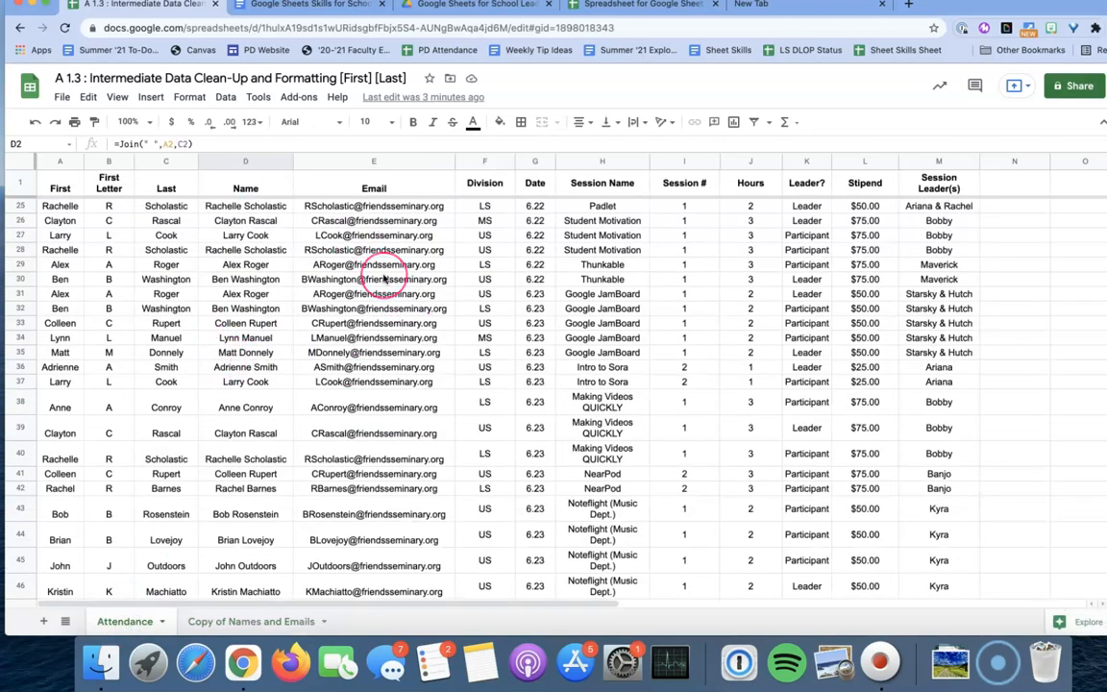
mouse_move(383, 278)
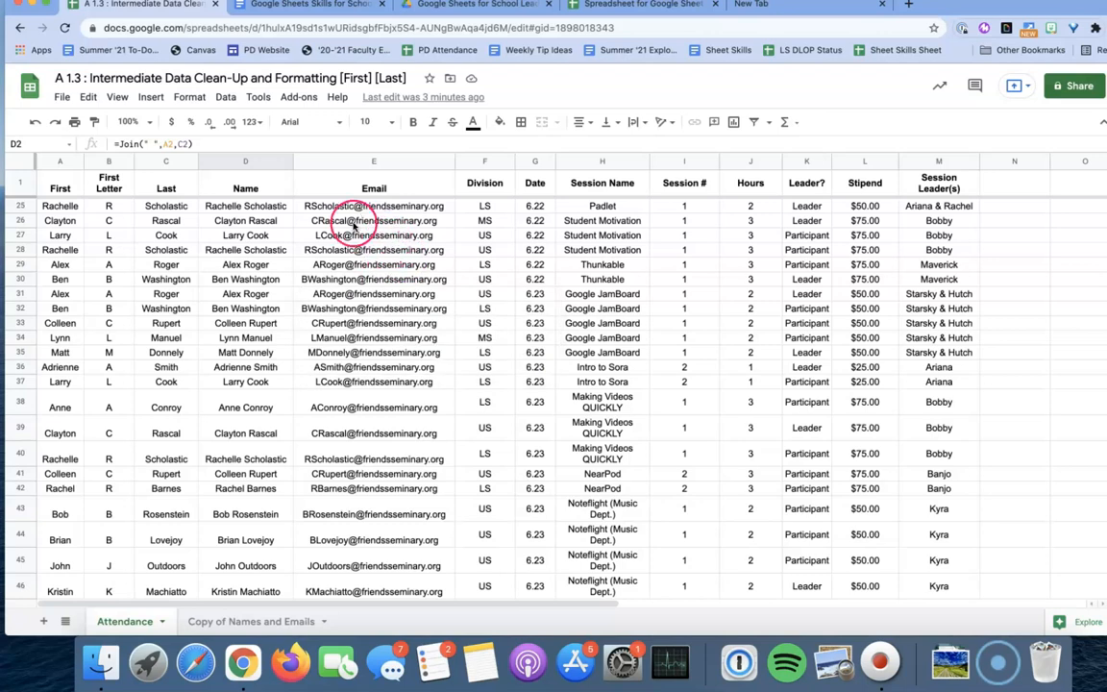
mouse_move(362, 235)
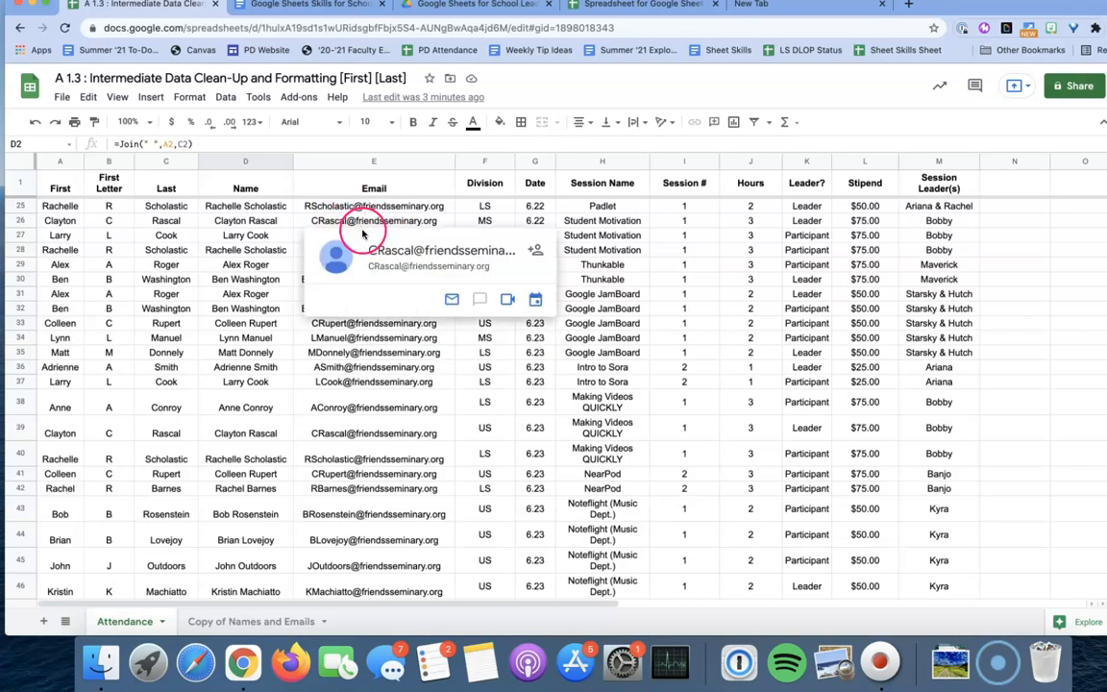
scroll(260, 248, up, 5)
scroll(259, 252, up, 5)
click(248, 250)
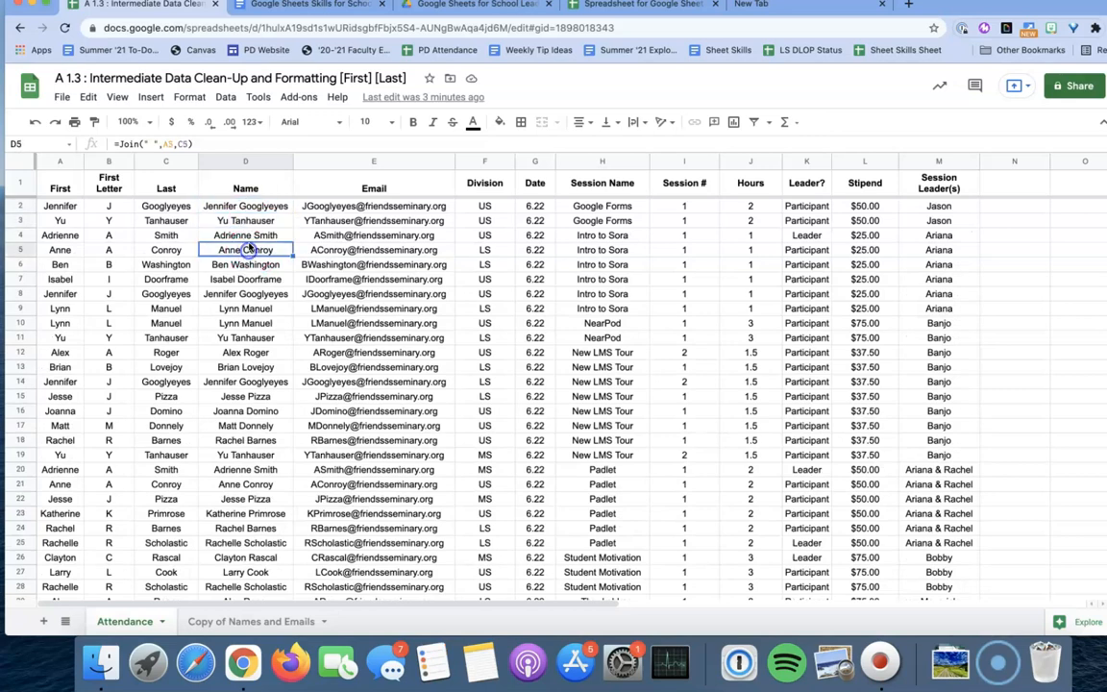
click(248, 207)
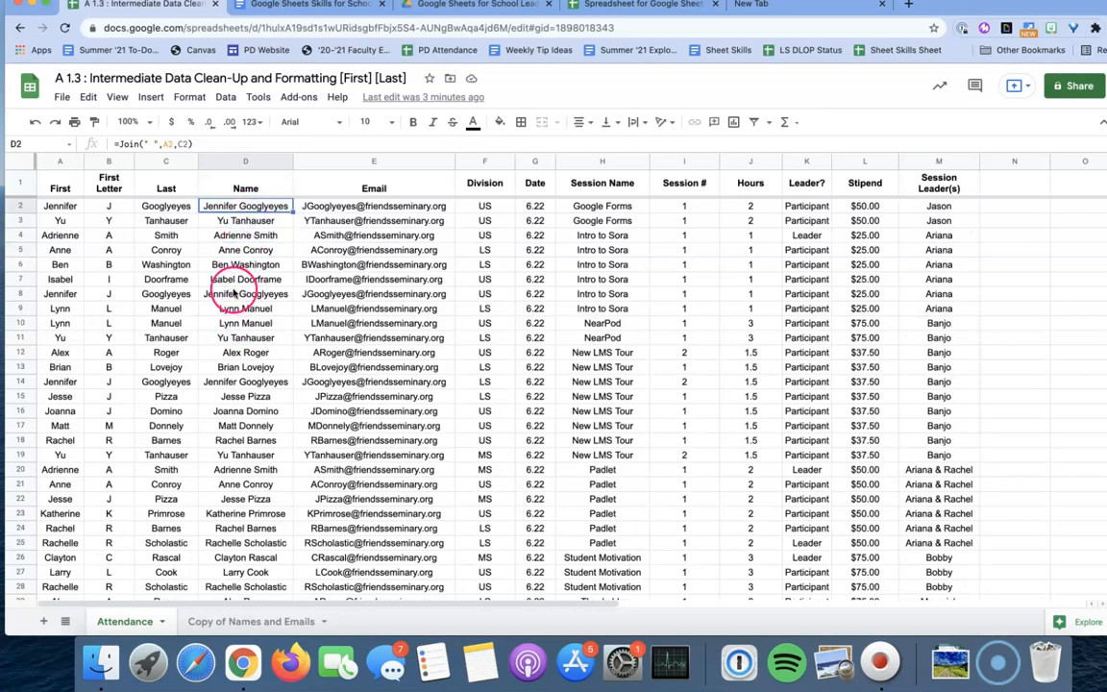
scroll(233, 293, down, 5)
scroll(236, 288, up, 5)
key(super+shift+Down)
key(super+c)
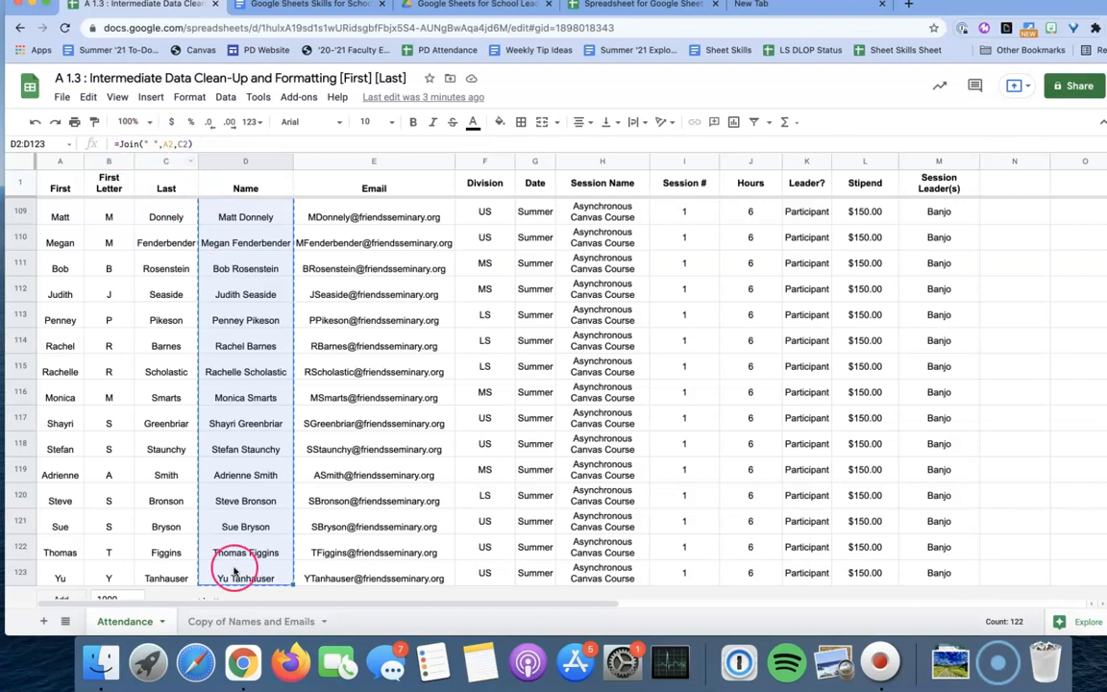
Step: Paste the copied names as values only into the Full Name column of the Copy of Names and Emails sheet, starting at A2
click(245, 622)
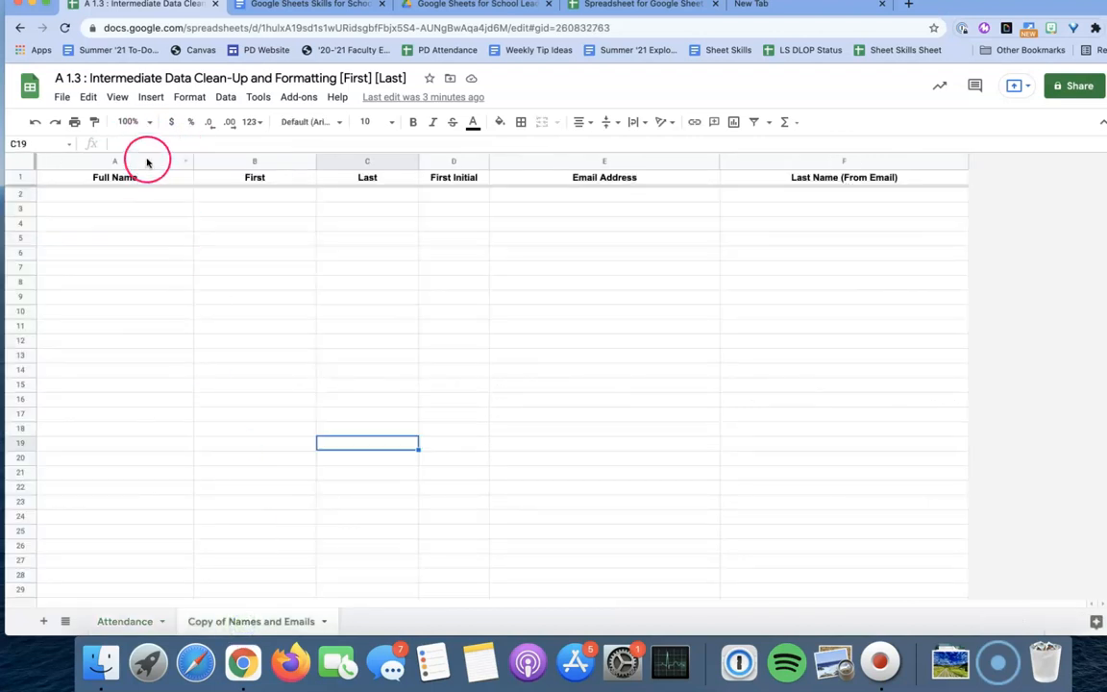
click(129, 196)
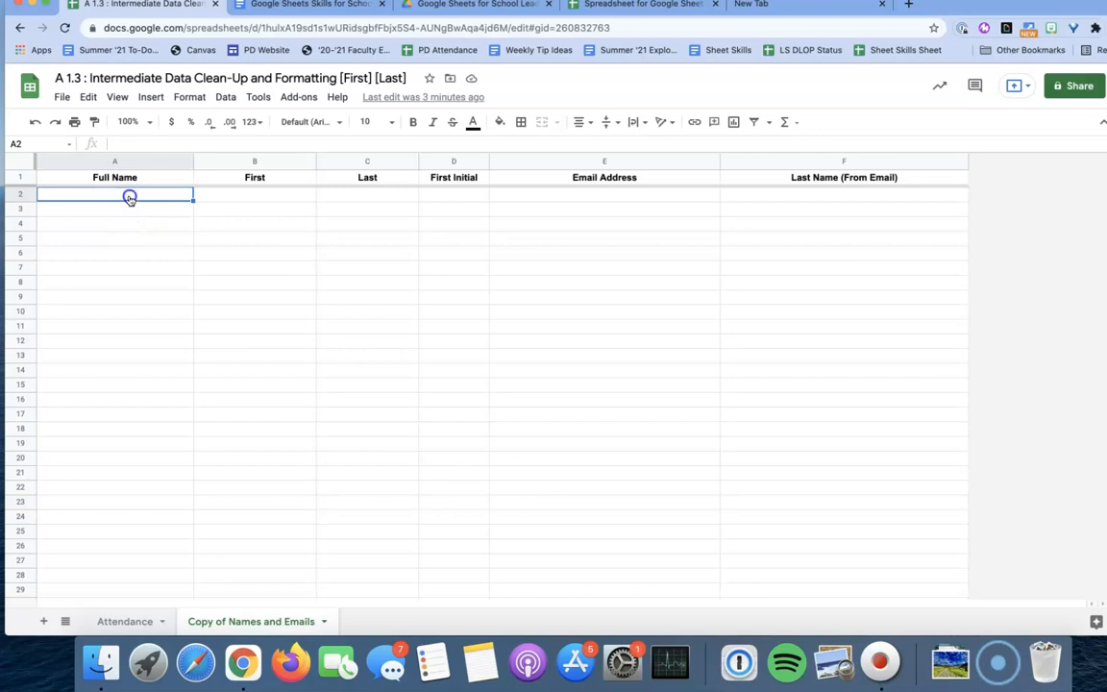
right_click(128, 196)
mouse_move(159, 202)
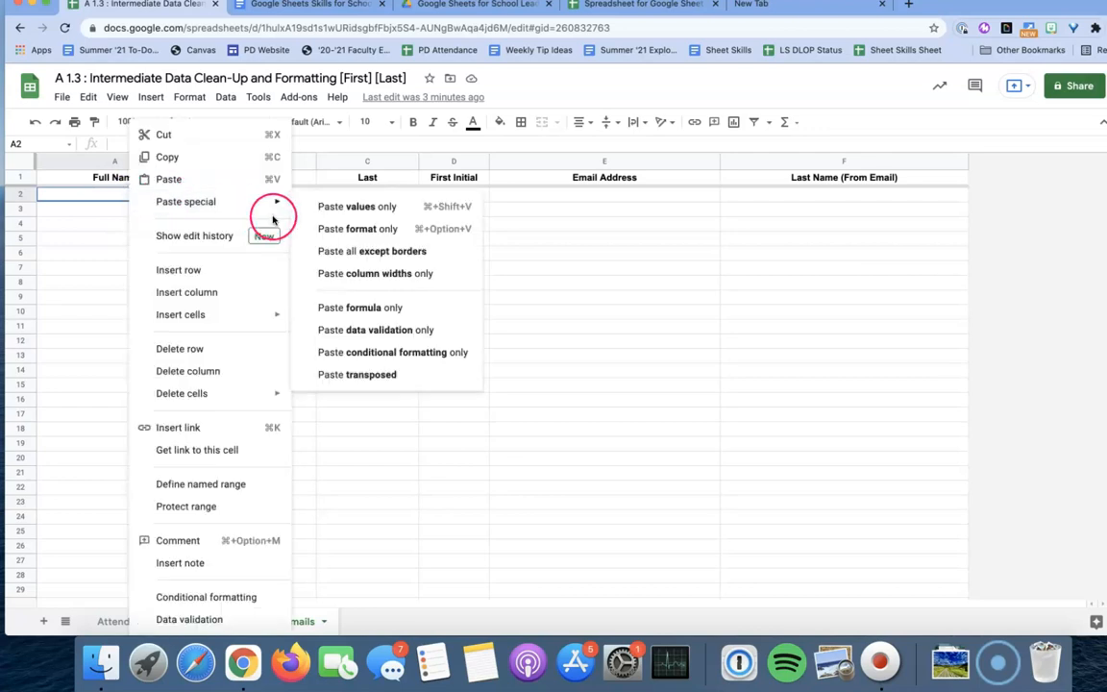
click(332, 209)
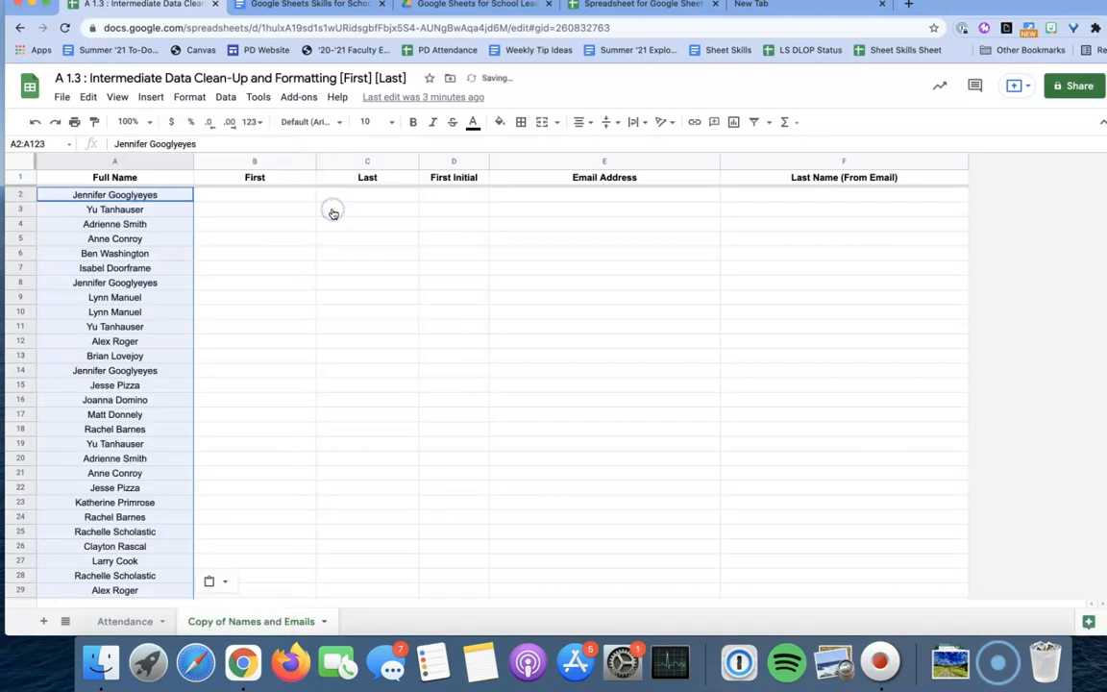
click(331, 234)
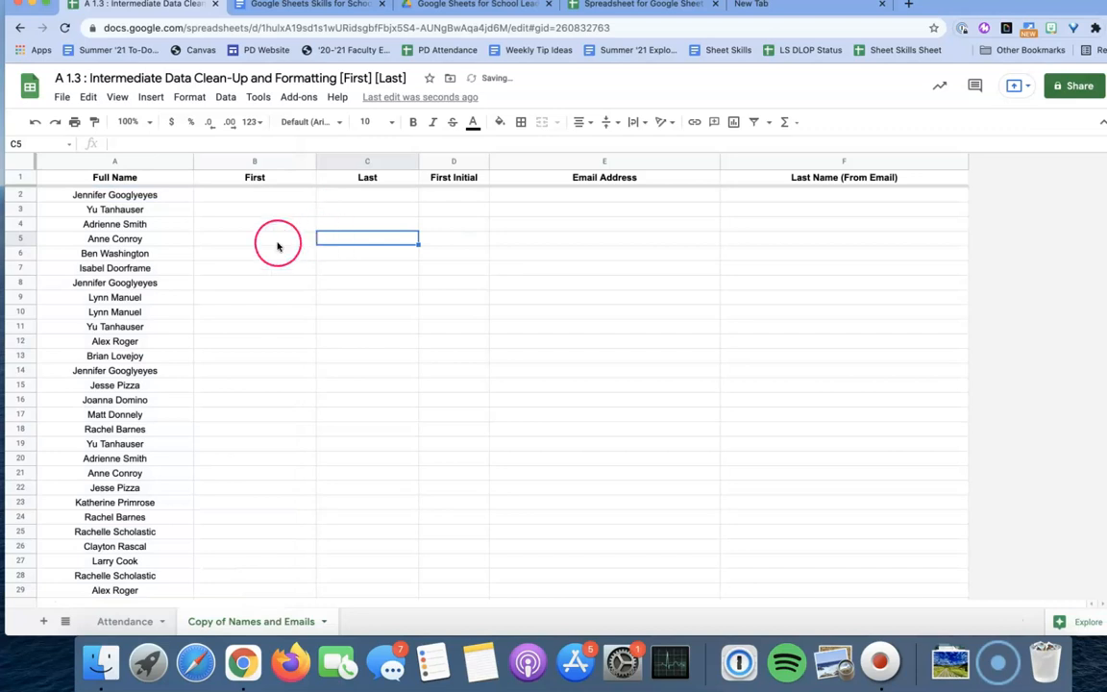
Step: Paste the same copied names as values only into the First column, starting at B2
scroll(150, 270, down, 15)
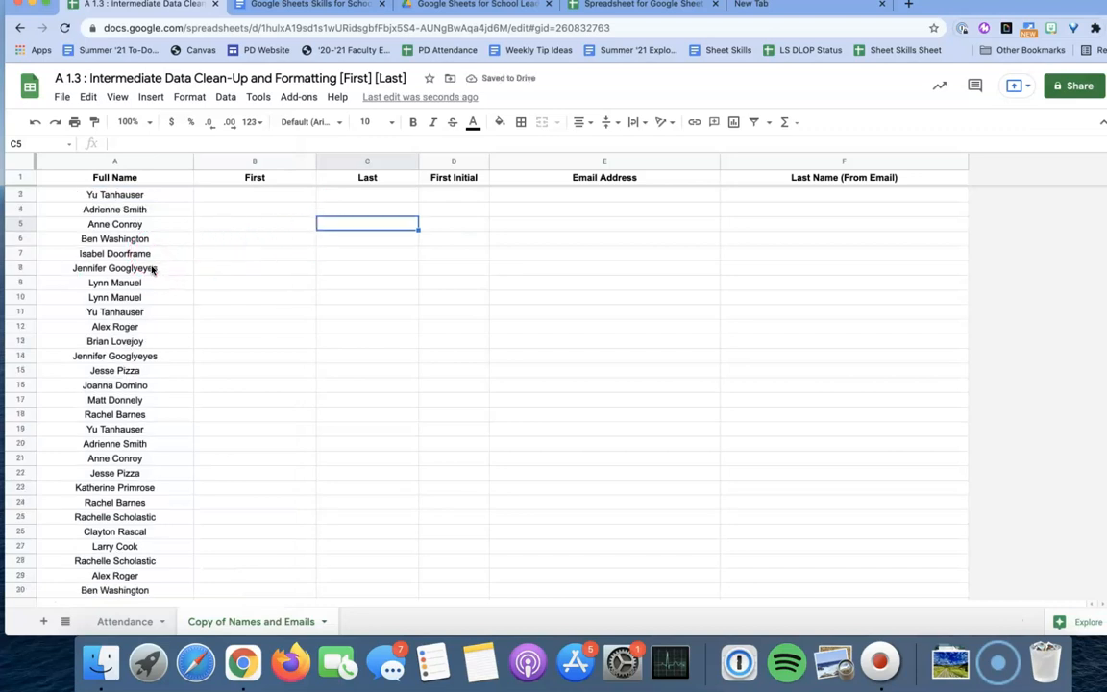
scroll(151, 270, down, 14)
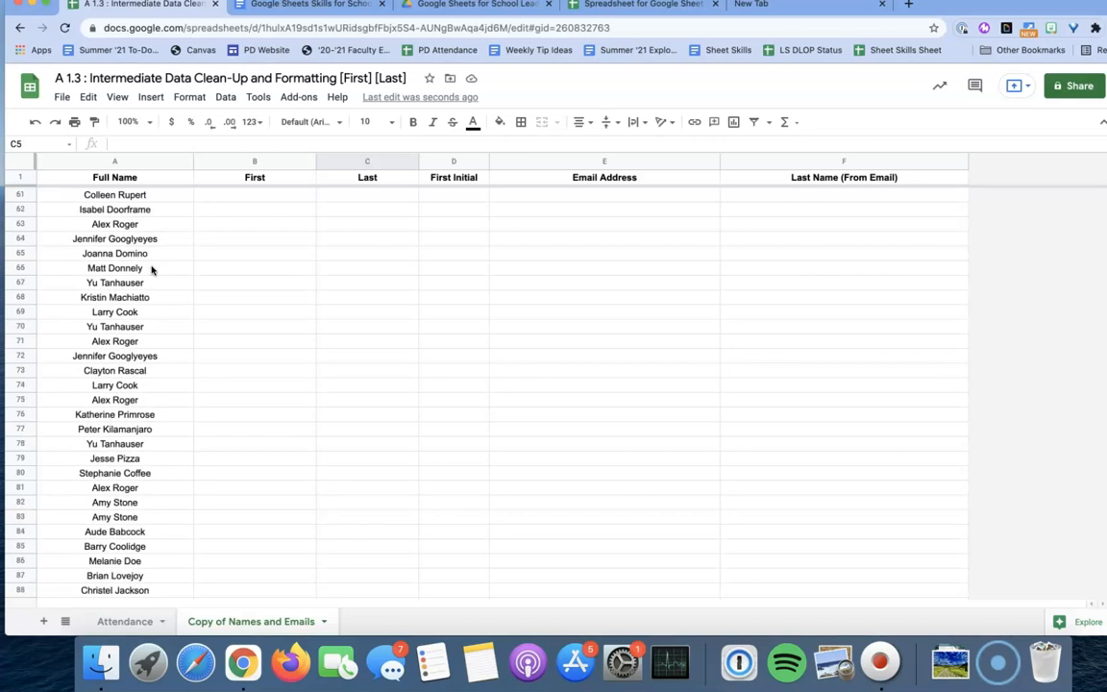
scroll(150, 270, up, 20)
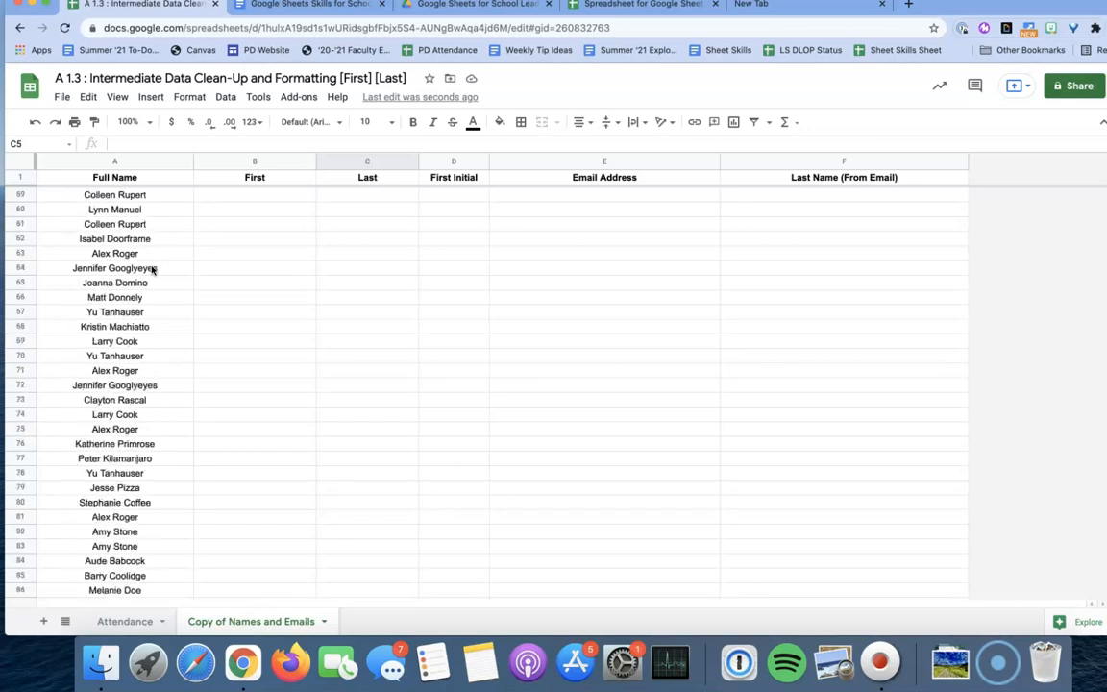
click(299, 207)
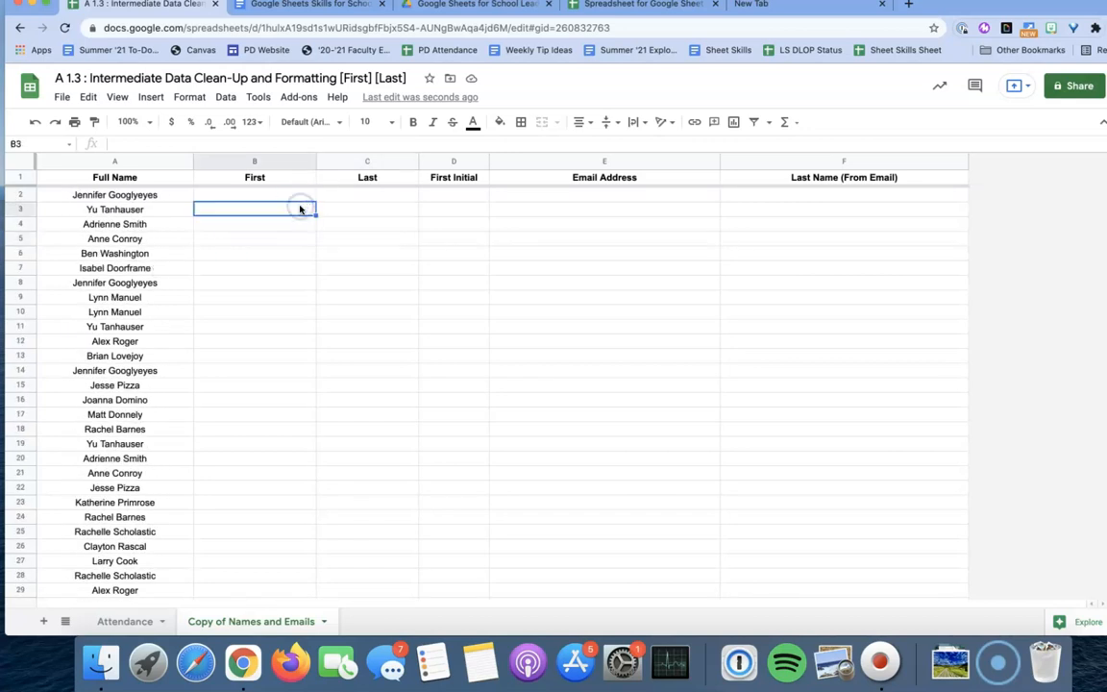
click(336, 196)
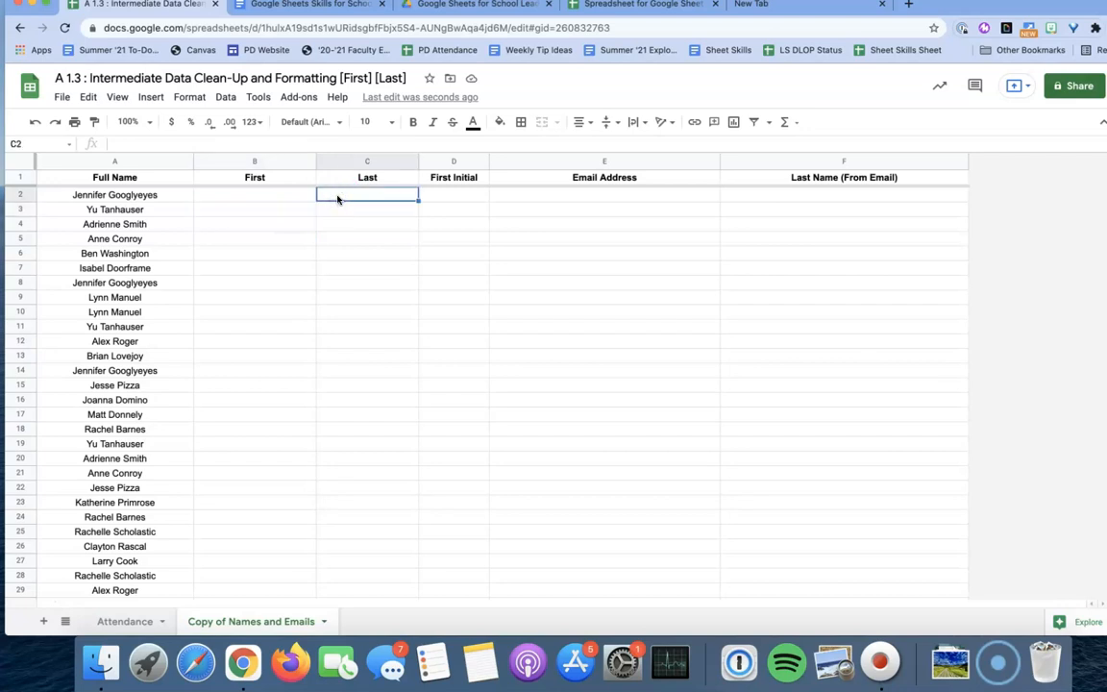
click(230, 197)
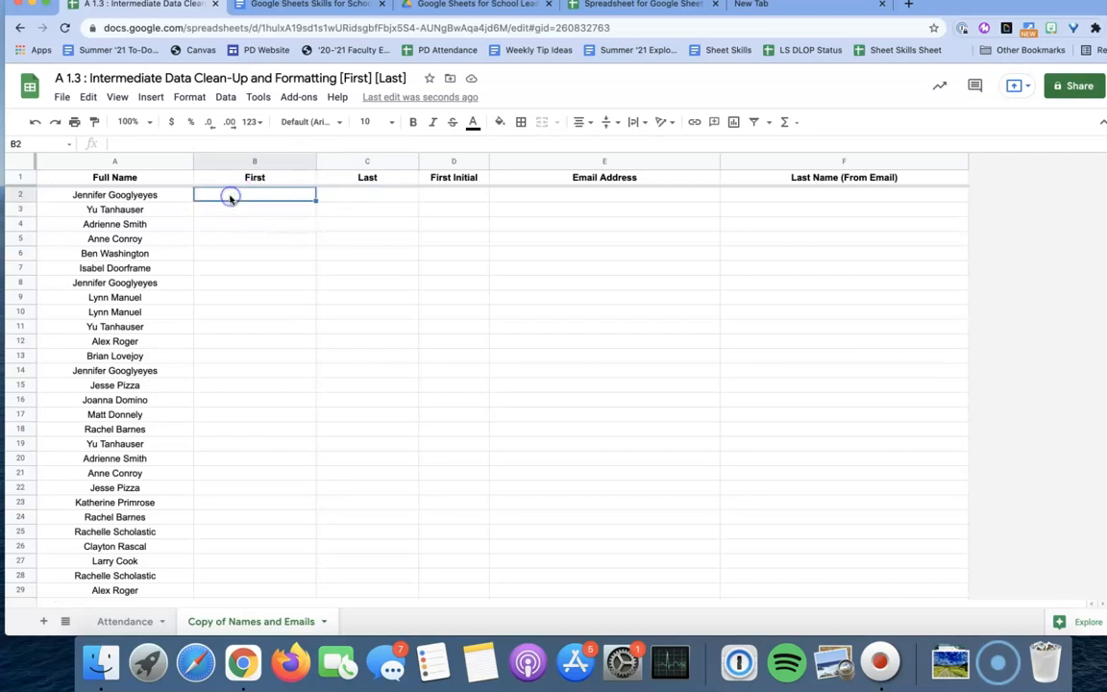
right_click(230, 199)
mouse_move(235, 201)
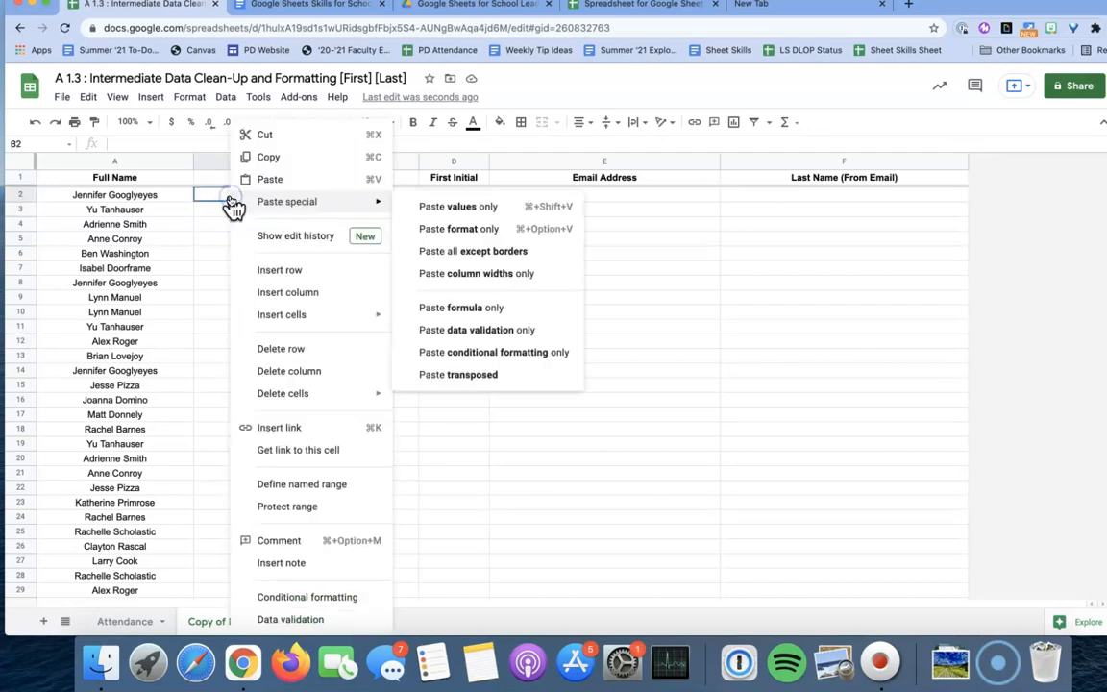
click(427, 206)
click(428, 208)
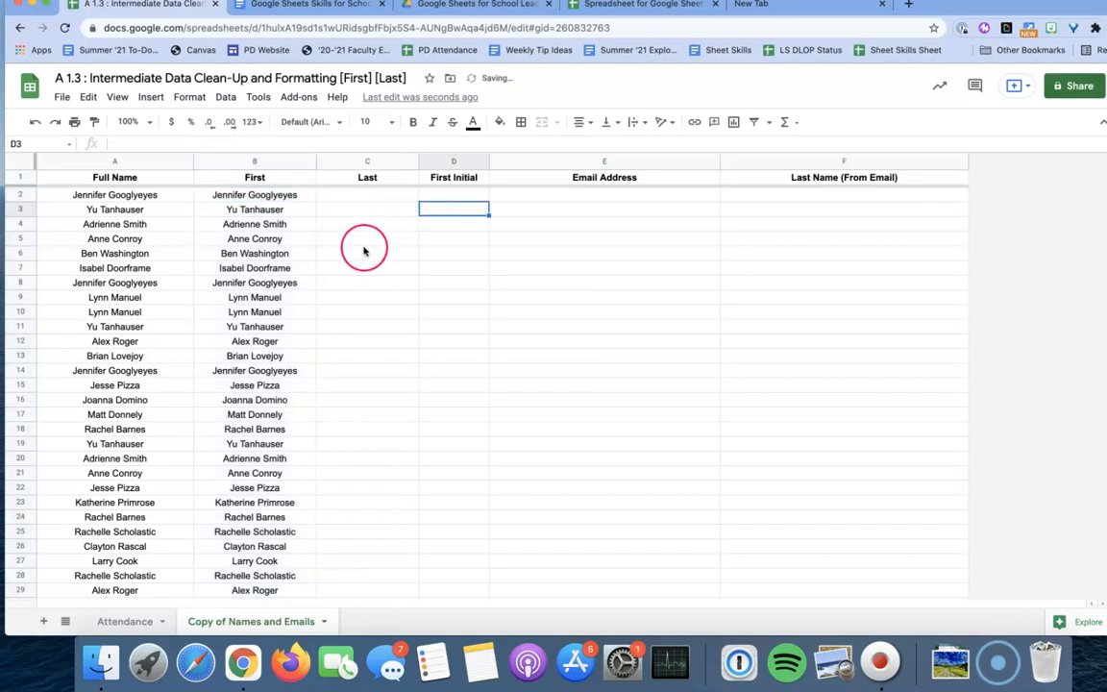
Step: Split the names in B2:B123 into the First and Last columns, using Space as the separator
click(285, 195)
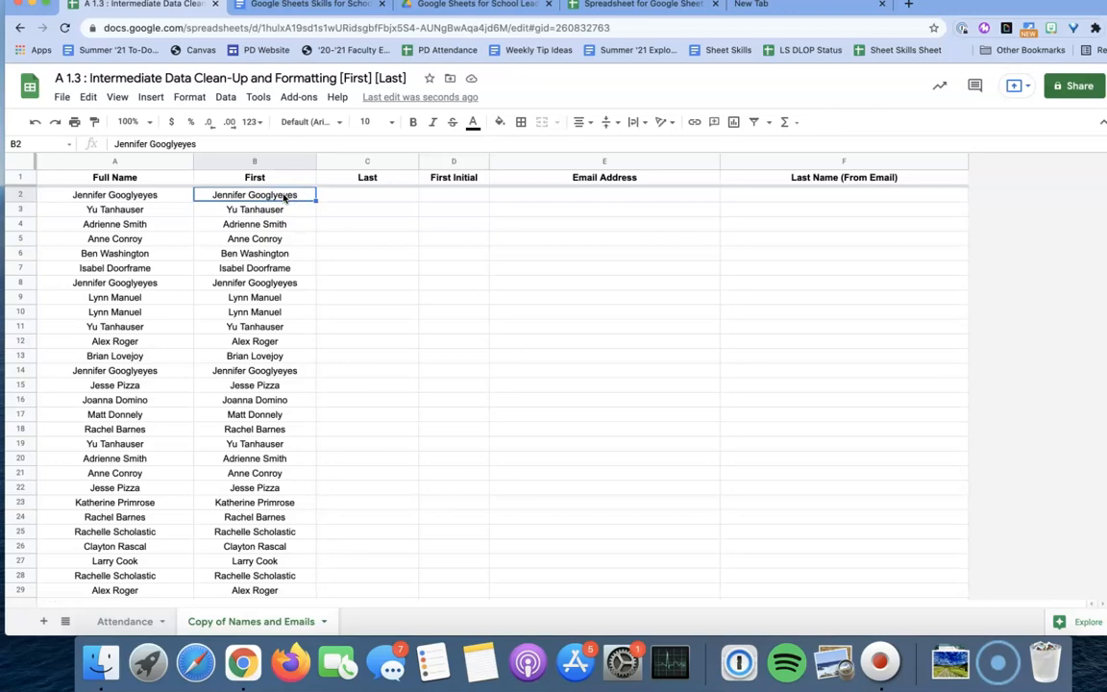
key(super+shift+Down)
scroll(437, 398, down, 2)
scroll(437, 399, up, 10)
scroll(437, 402, up, 10)
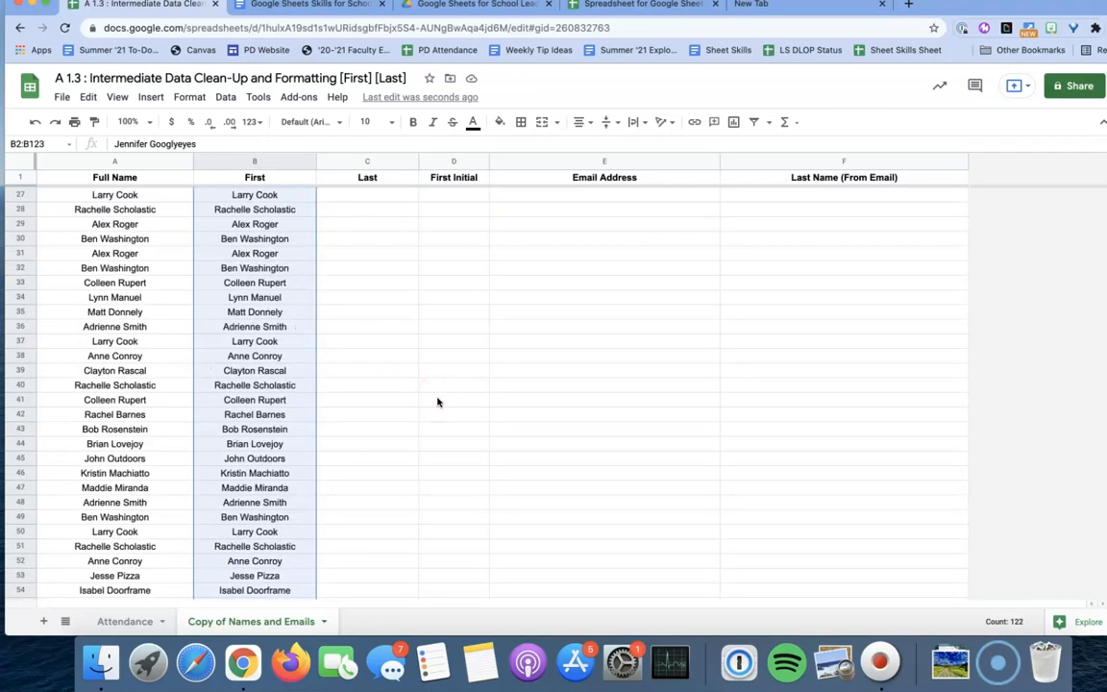
click(225, 98)
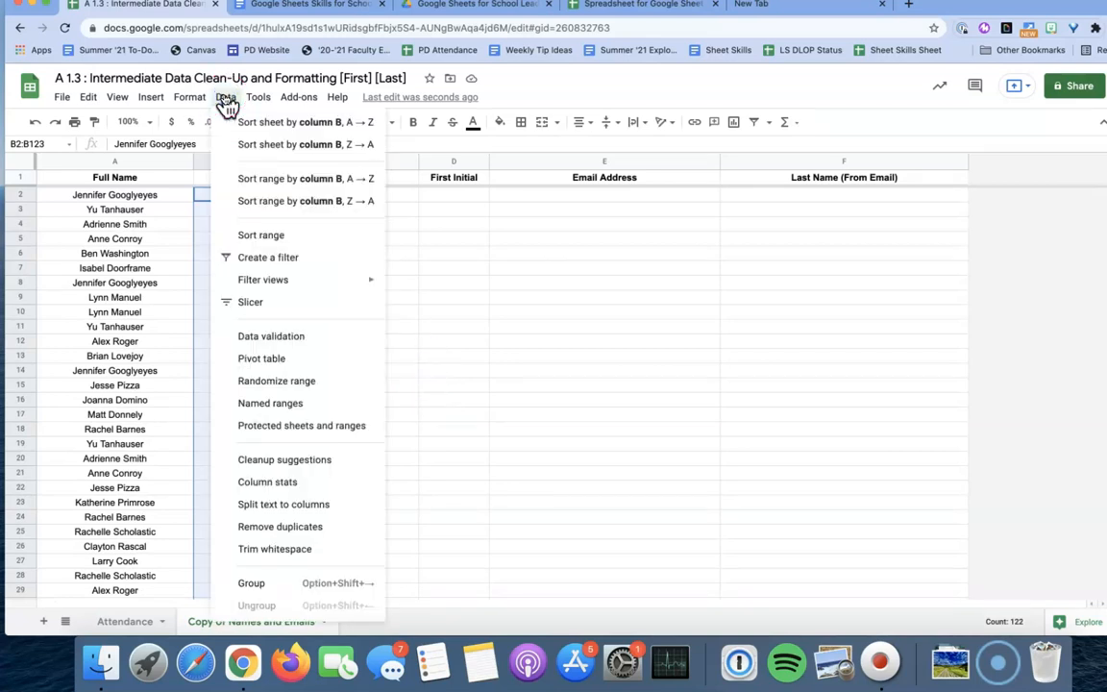
click(293, 509)
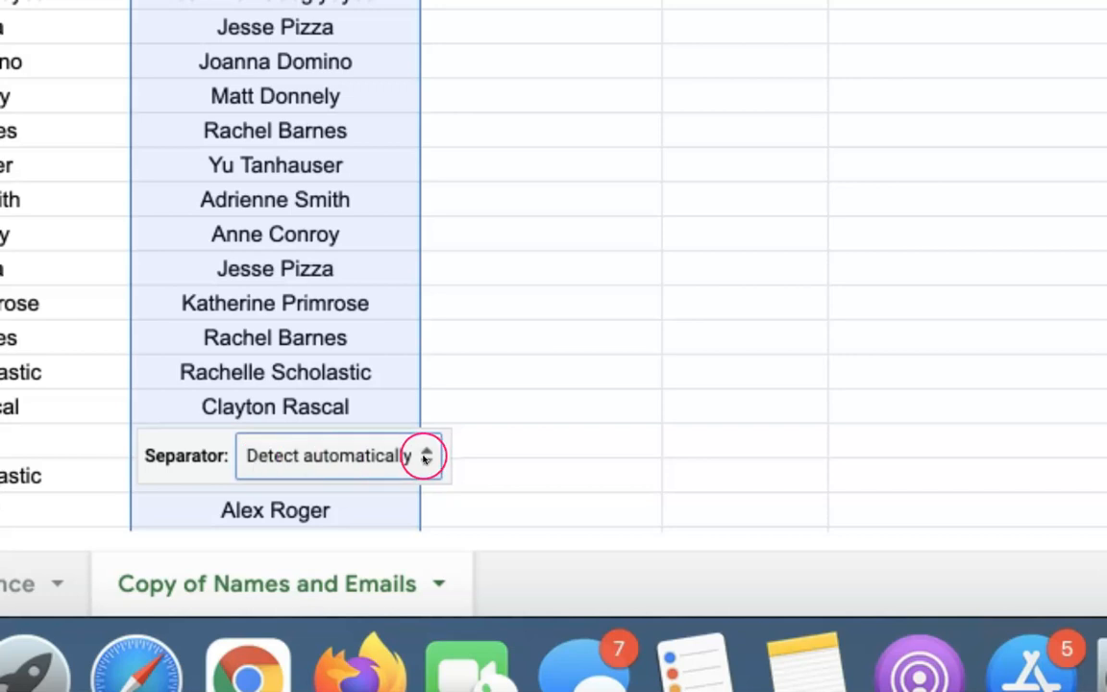
click(390, 458)
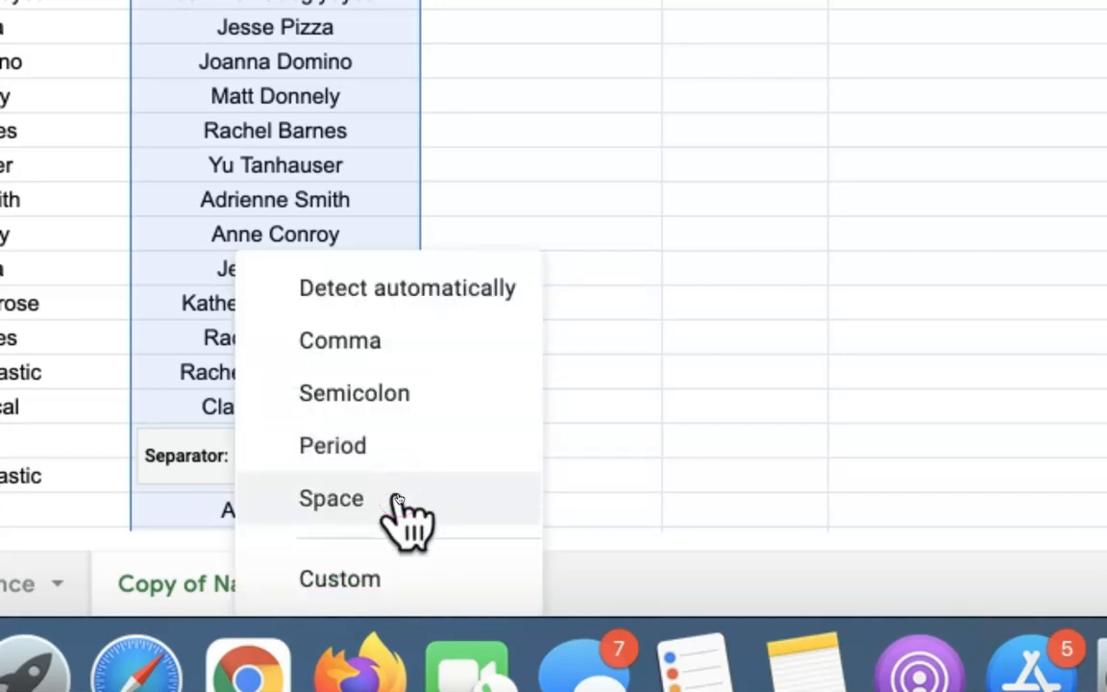
click(396, 501)
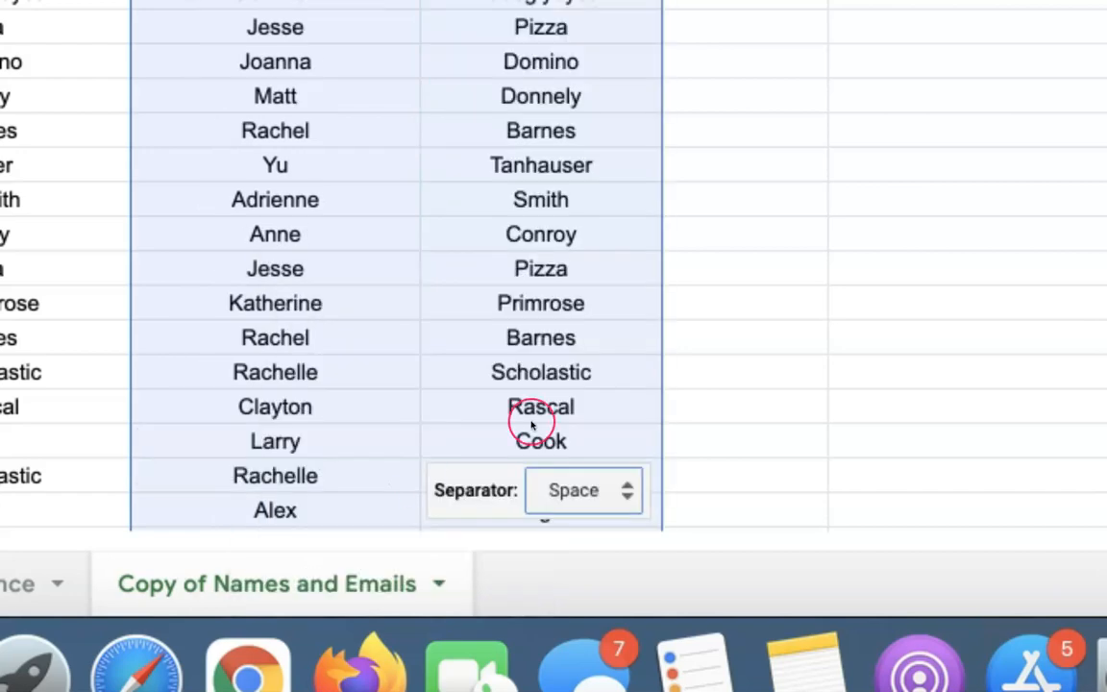
click(916, 260)
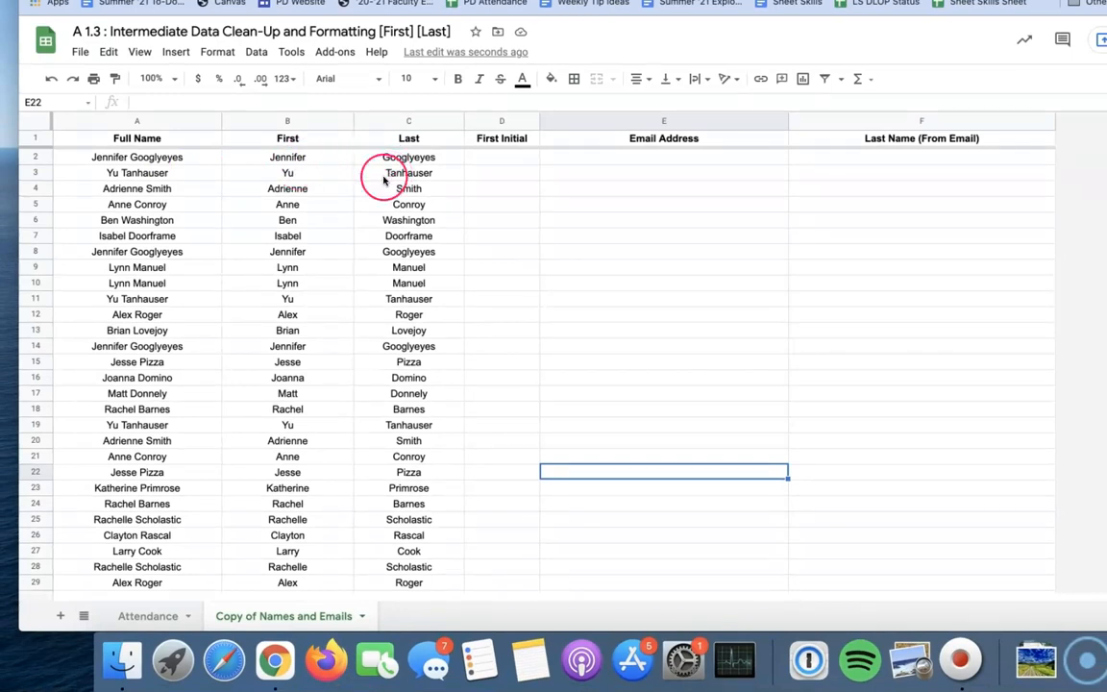
scroll(348, 227, down, 15)
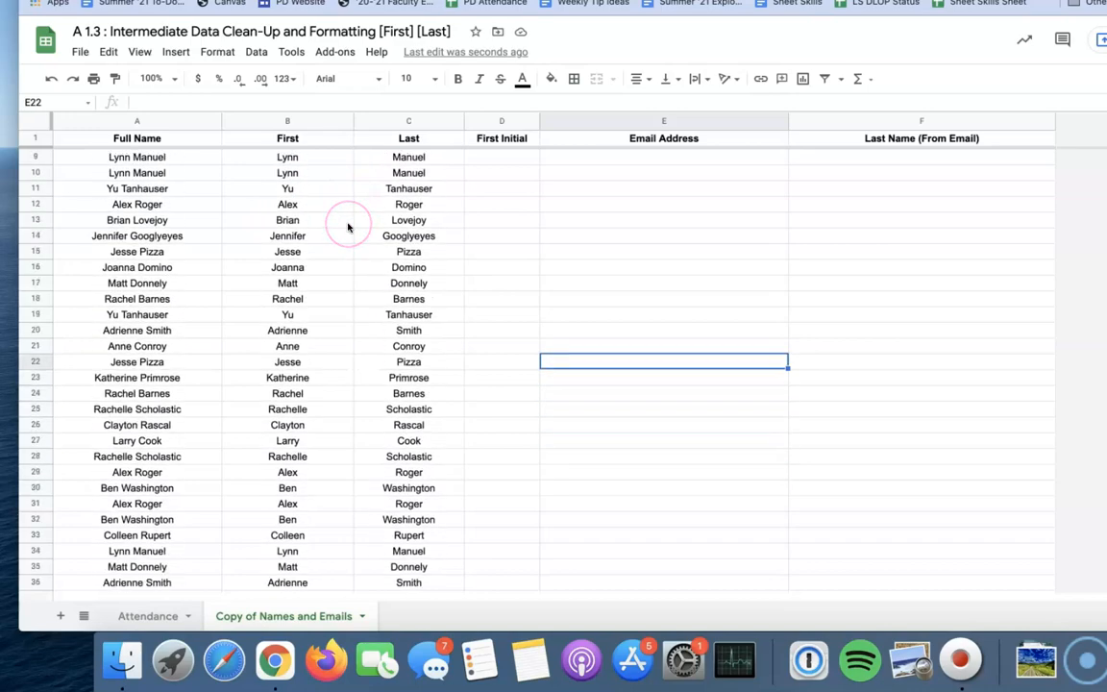
scroll(348, 227, down, 20)
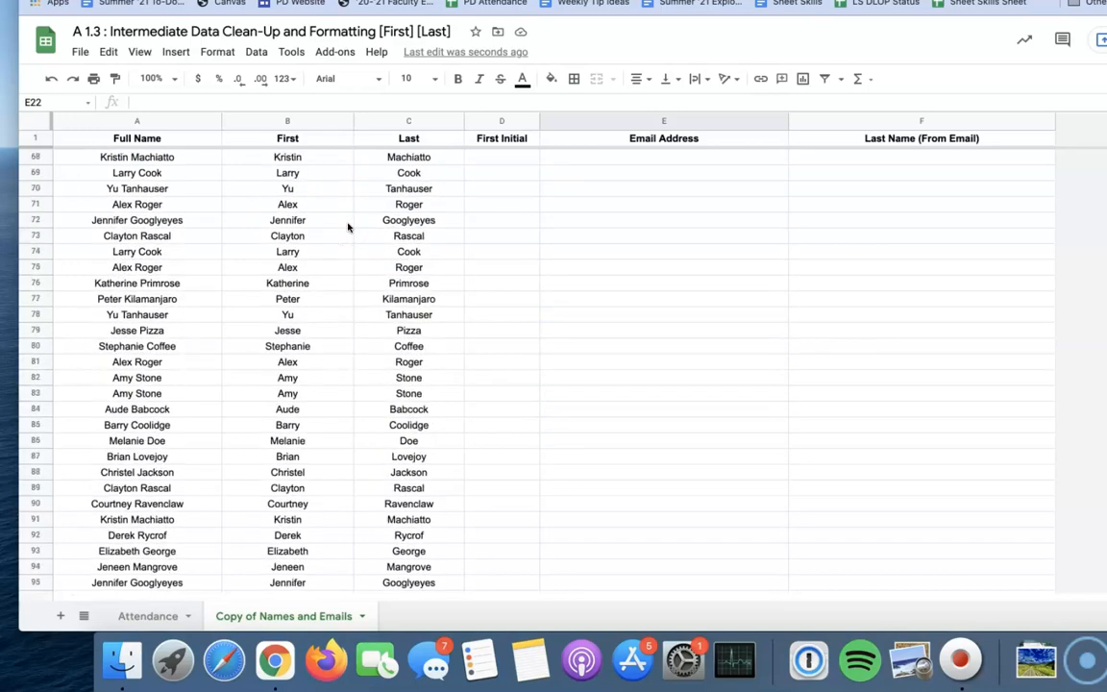
scroll(348, 226, up, 5)
scroll(347, 226, up, 20)
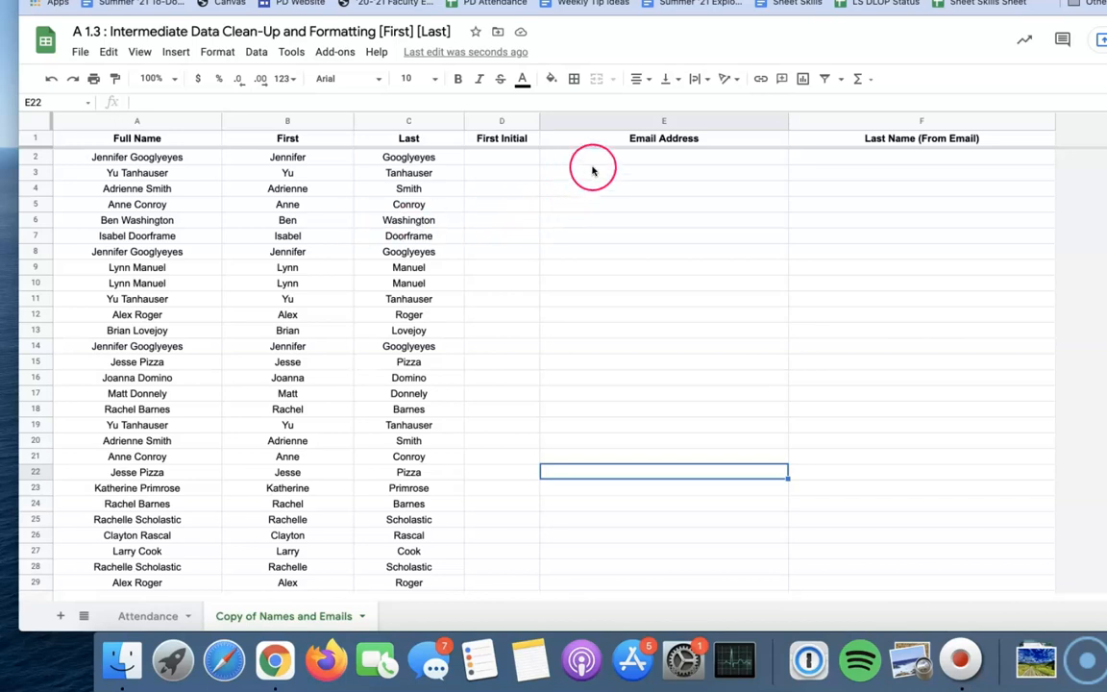
Step: Enter =LEFT(B2,1) in D2 and fill the rest of the First Initial column with the suggested formula
click(486, 161)
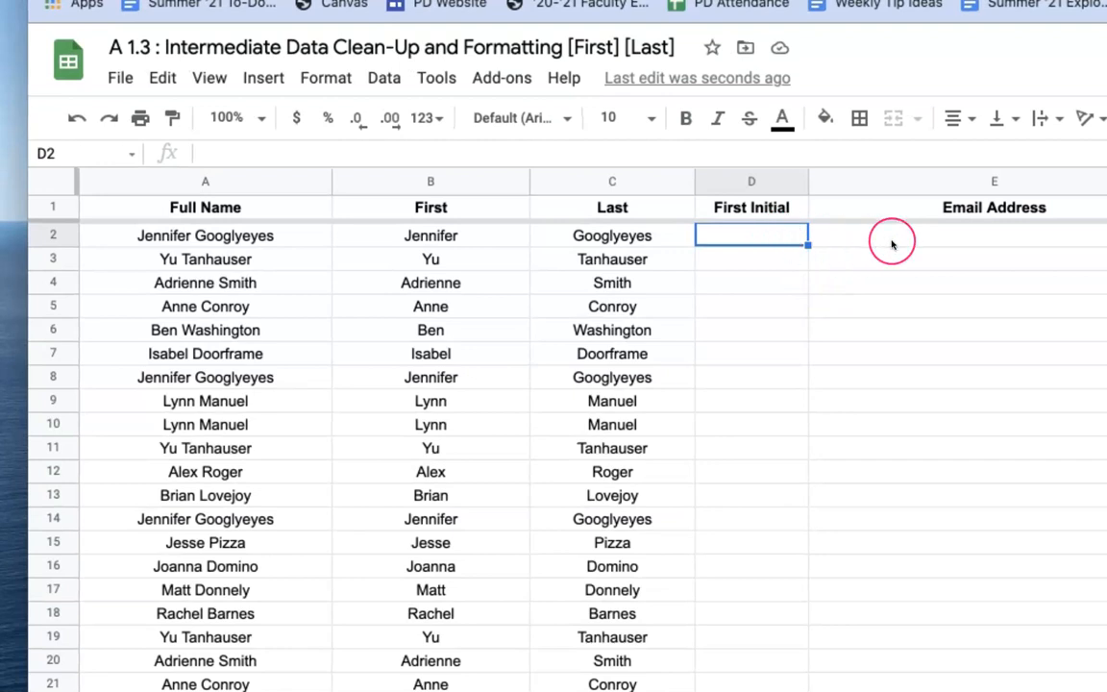
text(=)
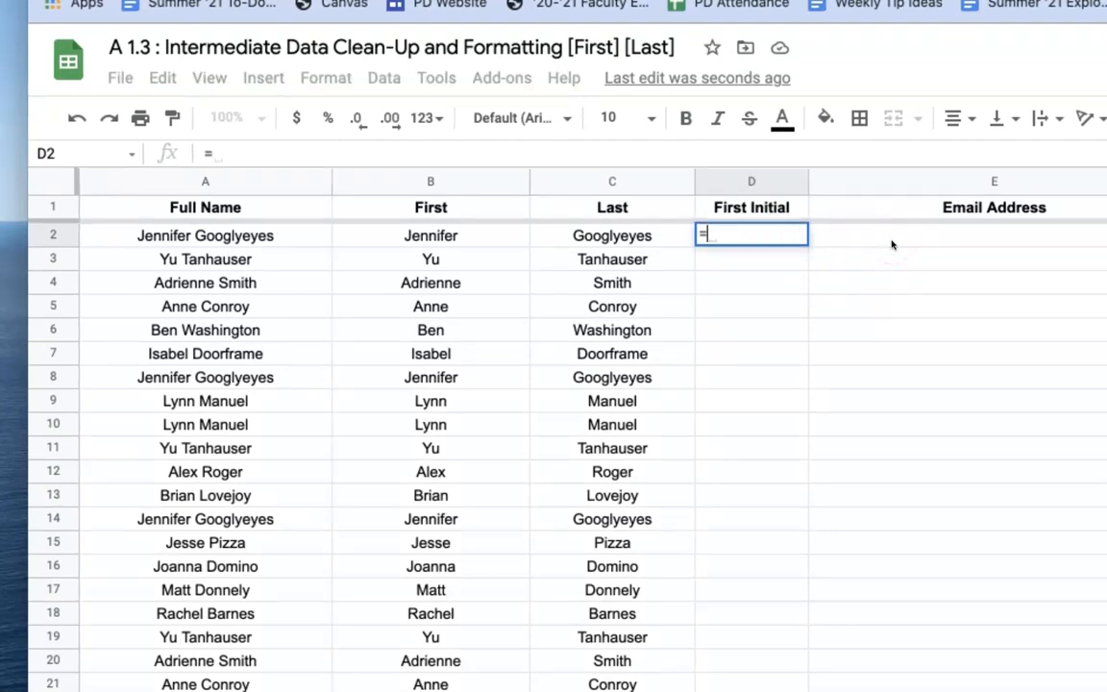
text(LEFT)
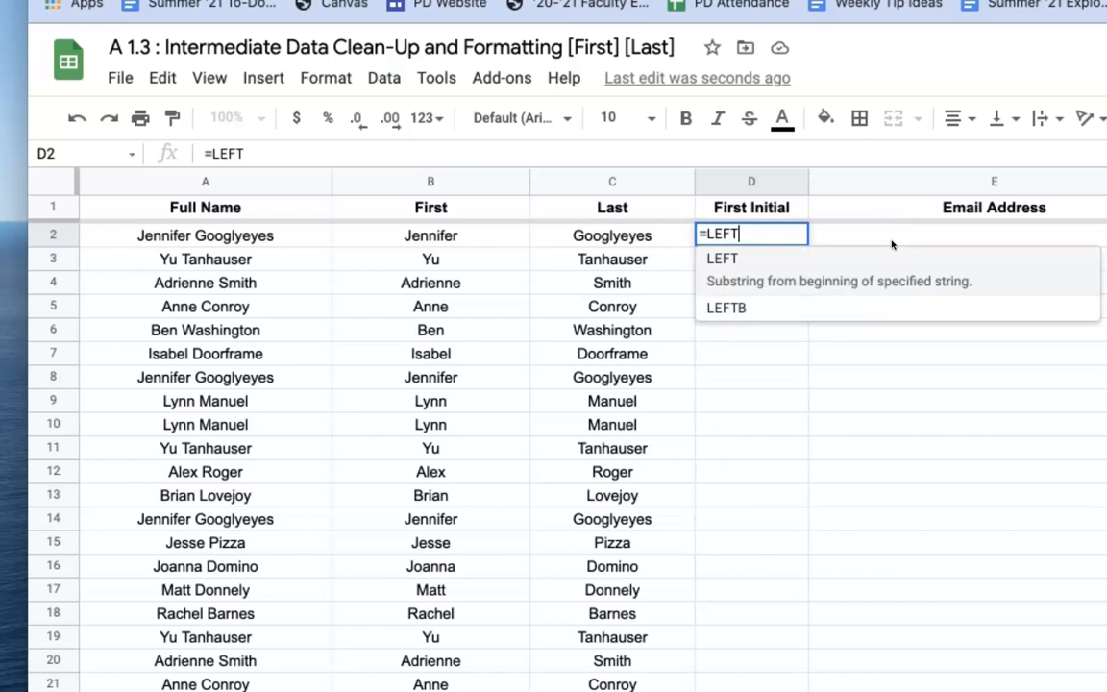
text(()
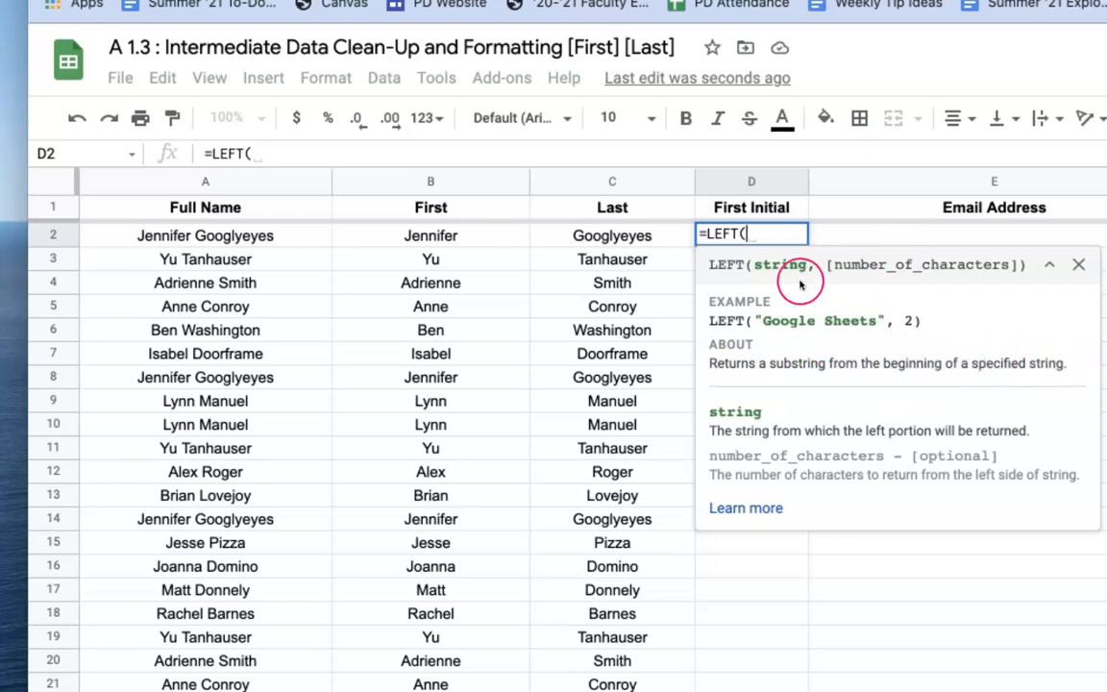
click(461, 240)
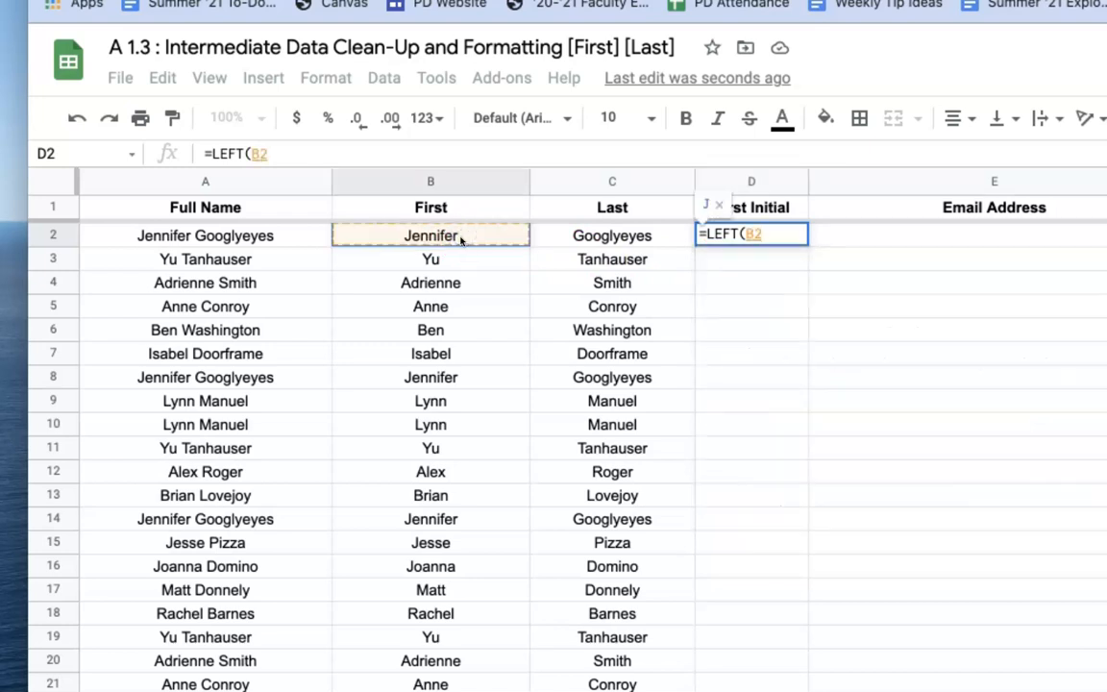
text(,)
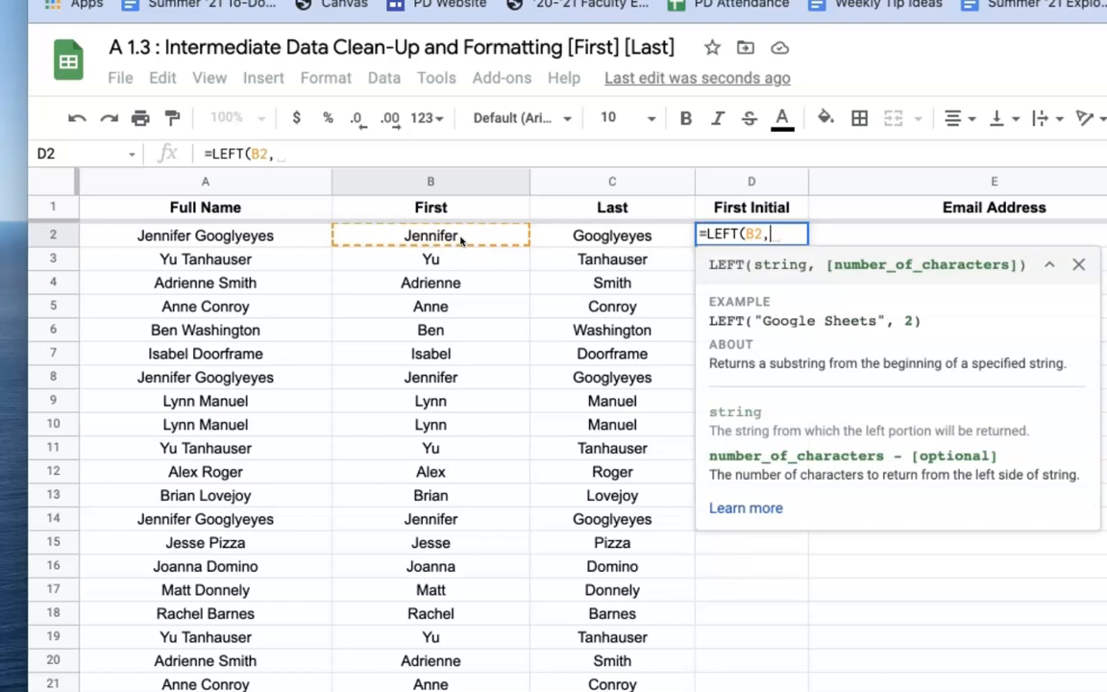
text(1)
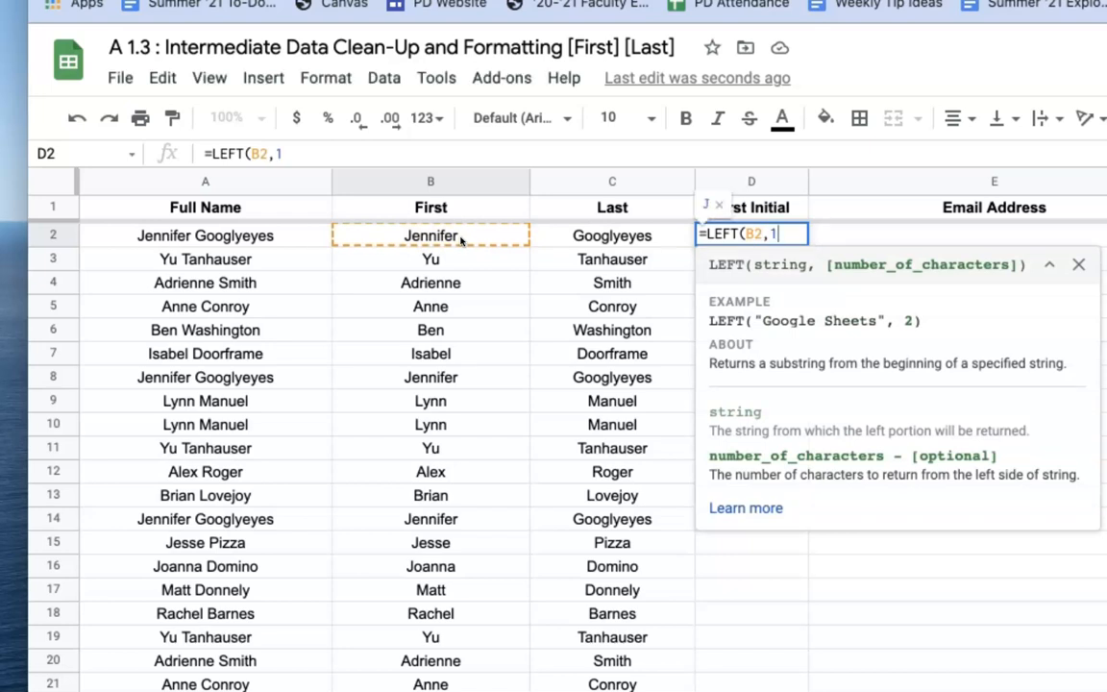
text())
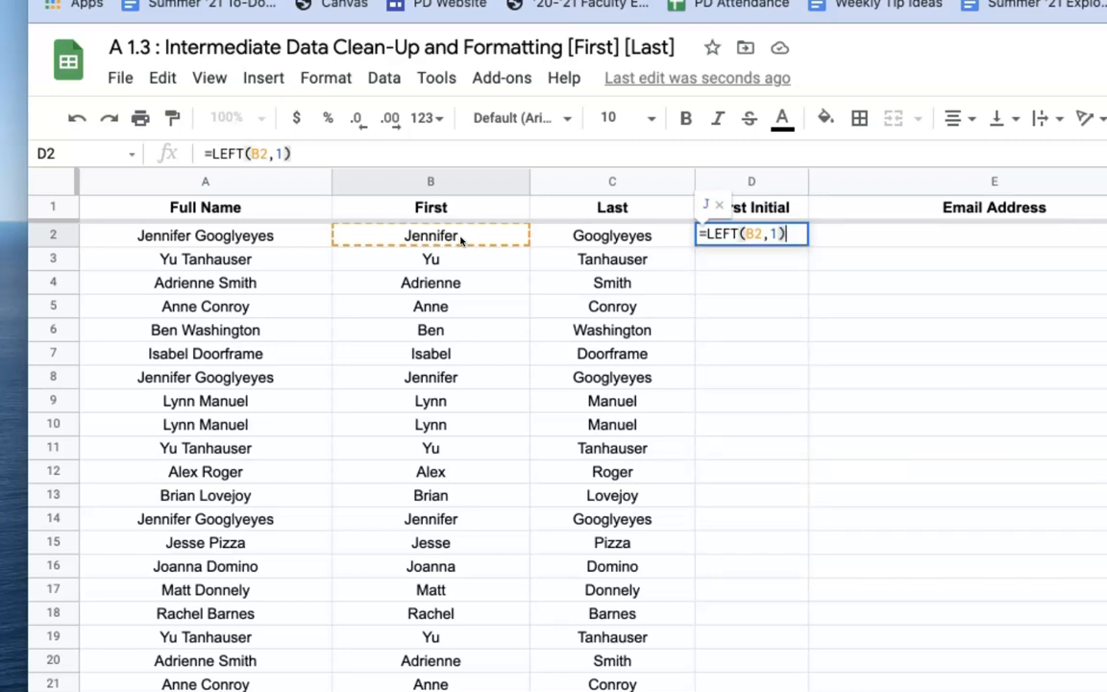
key(Return)
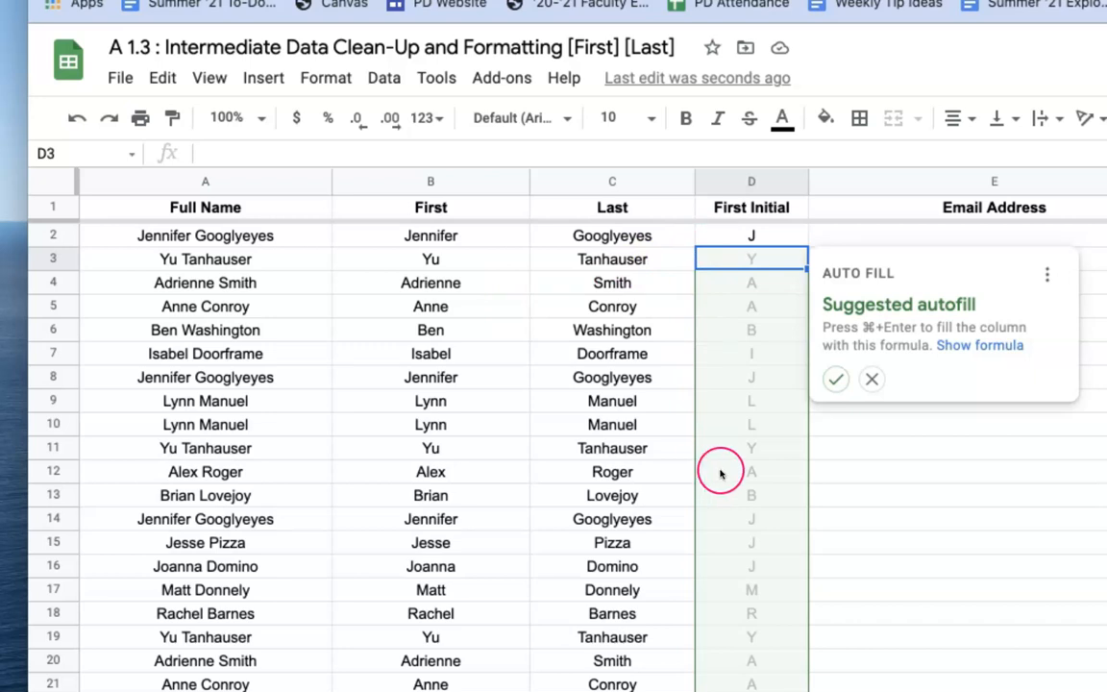
click(840, 383)
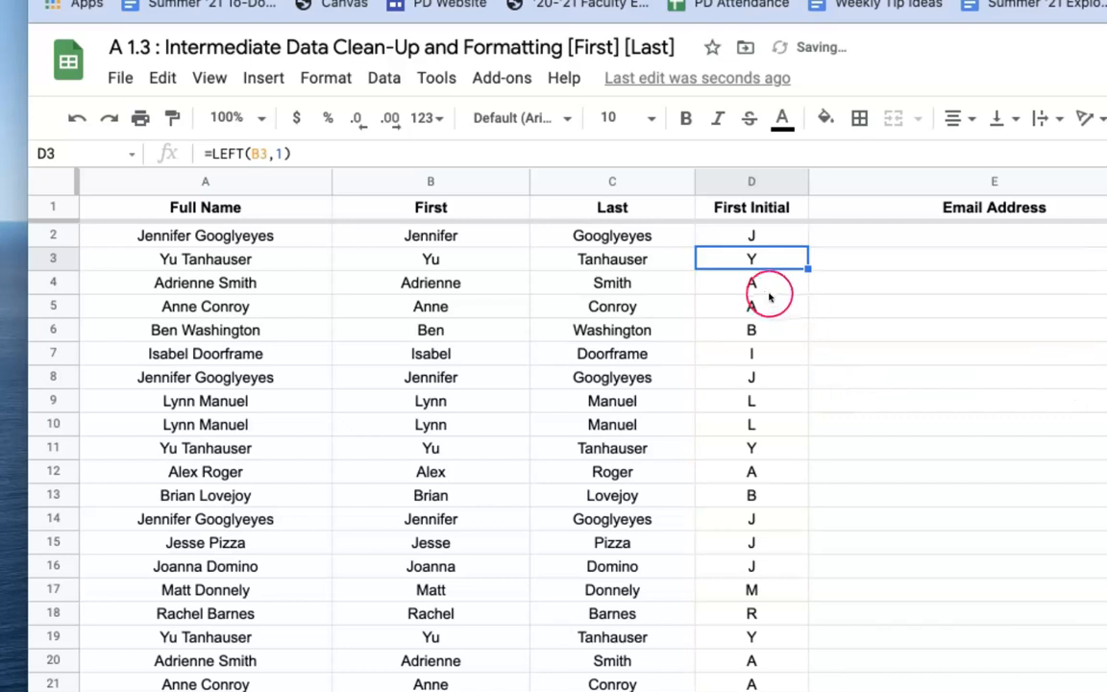
Step: Examine the filled formulas down the First Initial column, including the cell reference used in D9
key(Down)
key(Down)
key(Down)
key(Down)
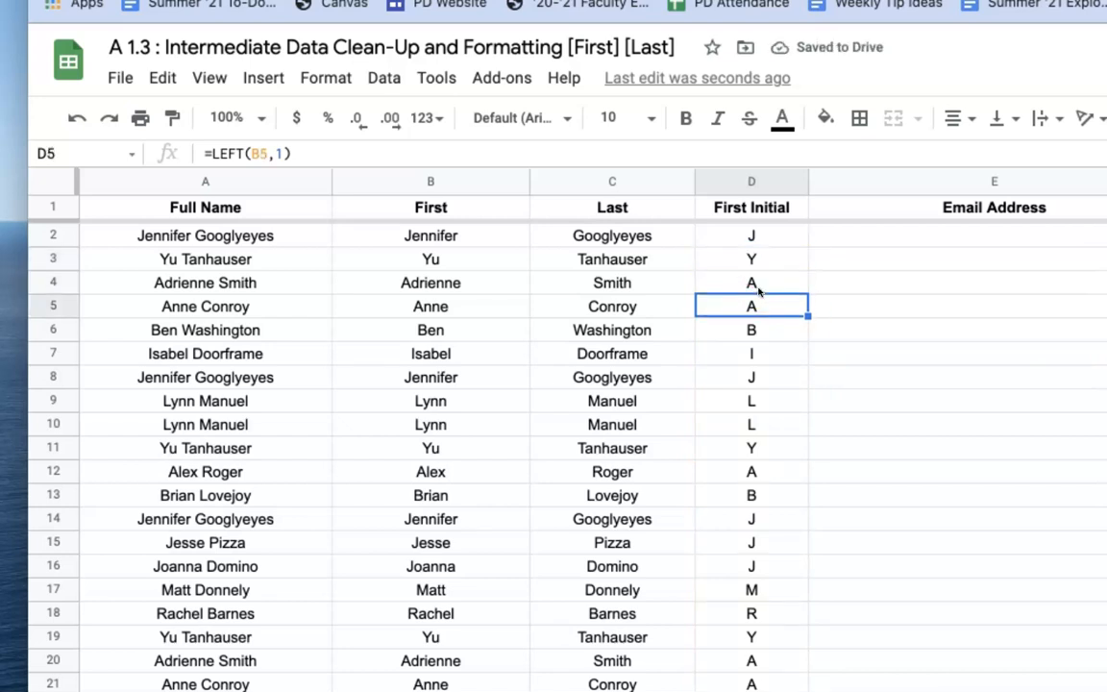
key(Down)
key(Down)
key(Return)
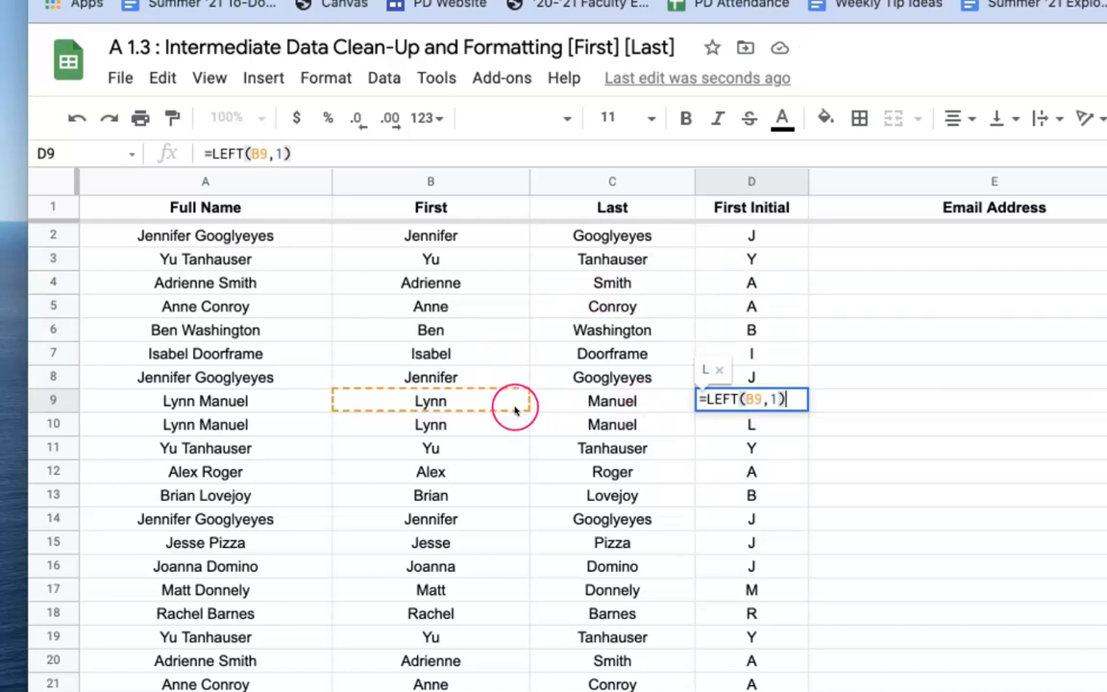
key(Return)
key(Right)
key(Up)
key(Up)
key(Up)
key(Up)
key(Up)
key(Up)
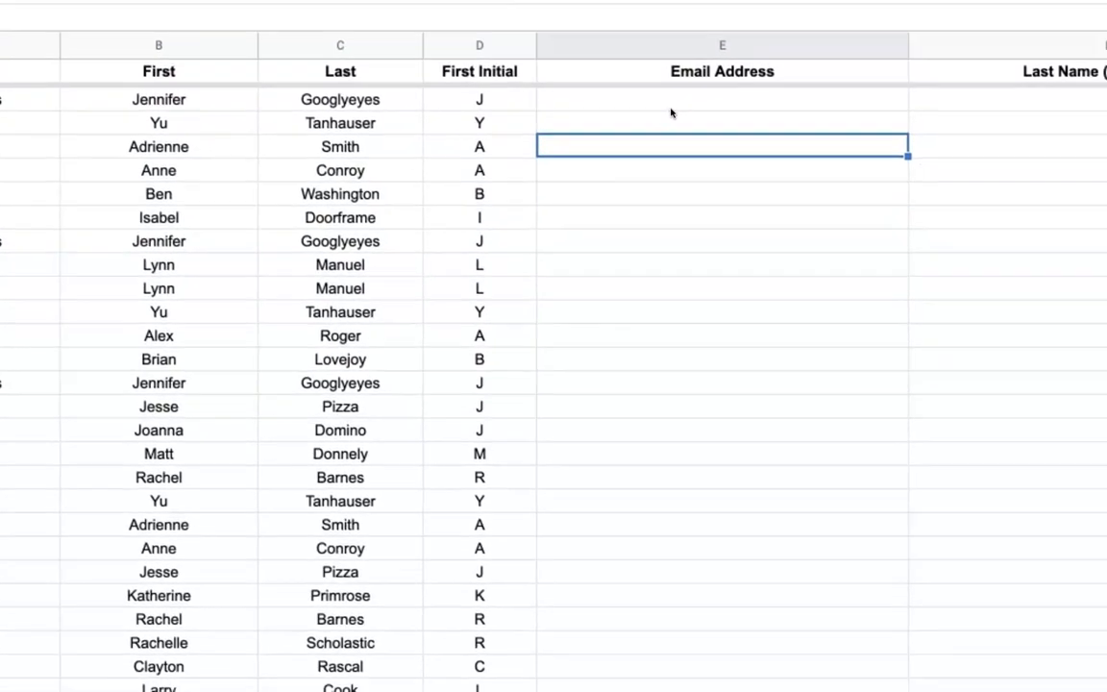
click(671, 104)
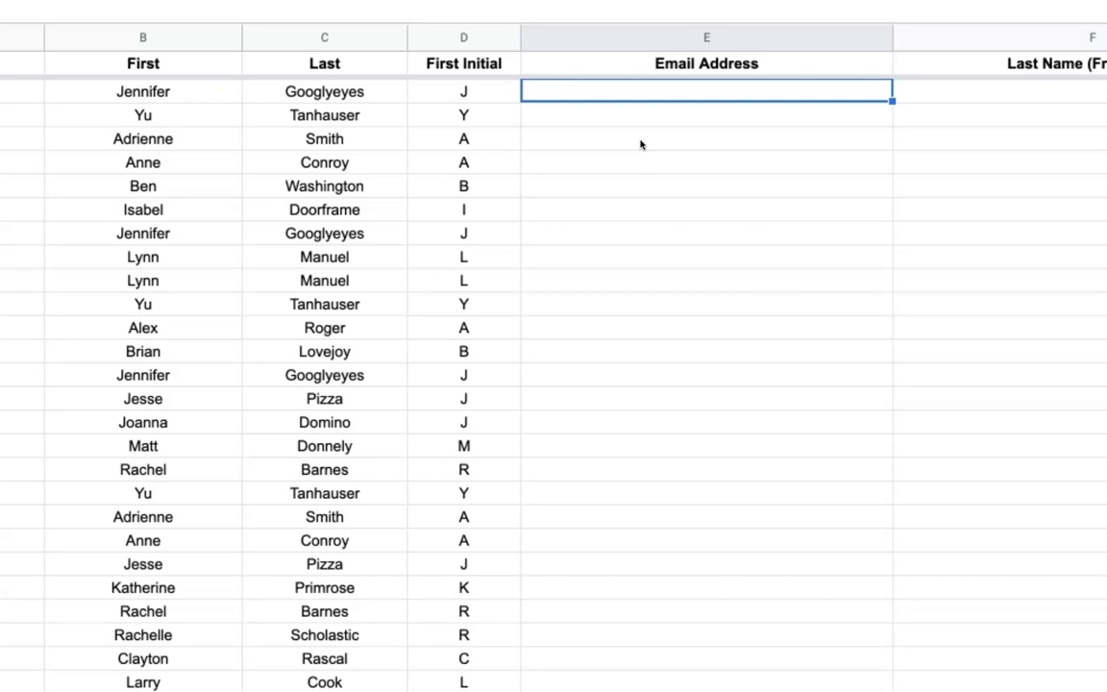
click(692, 95)
text(=Join()
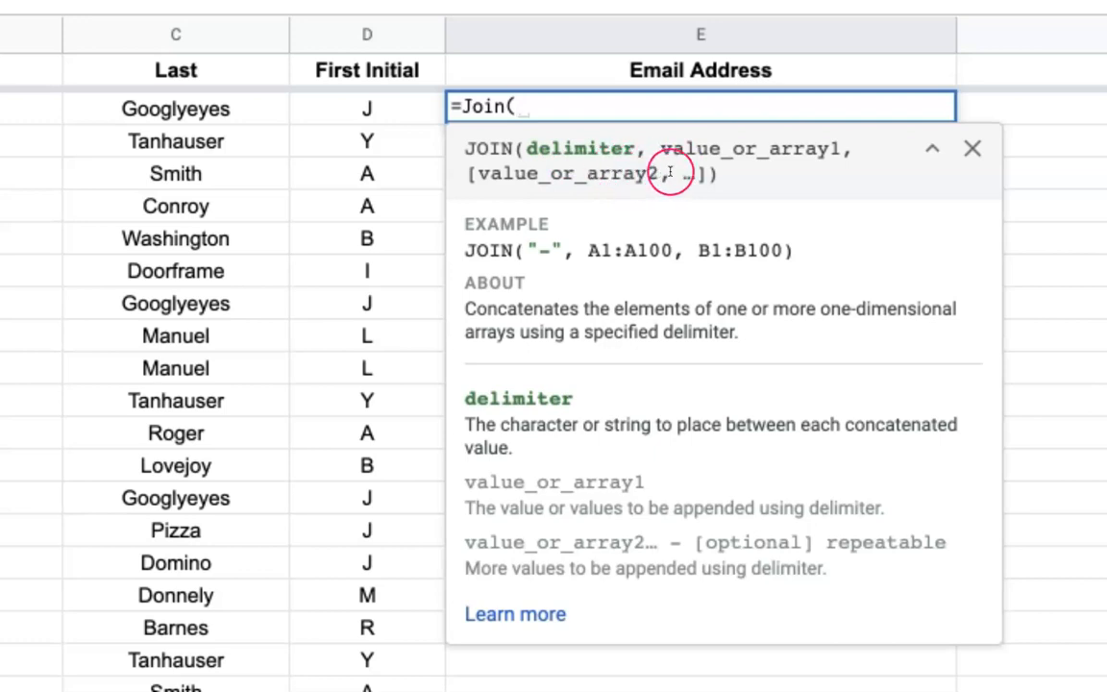
text(,)
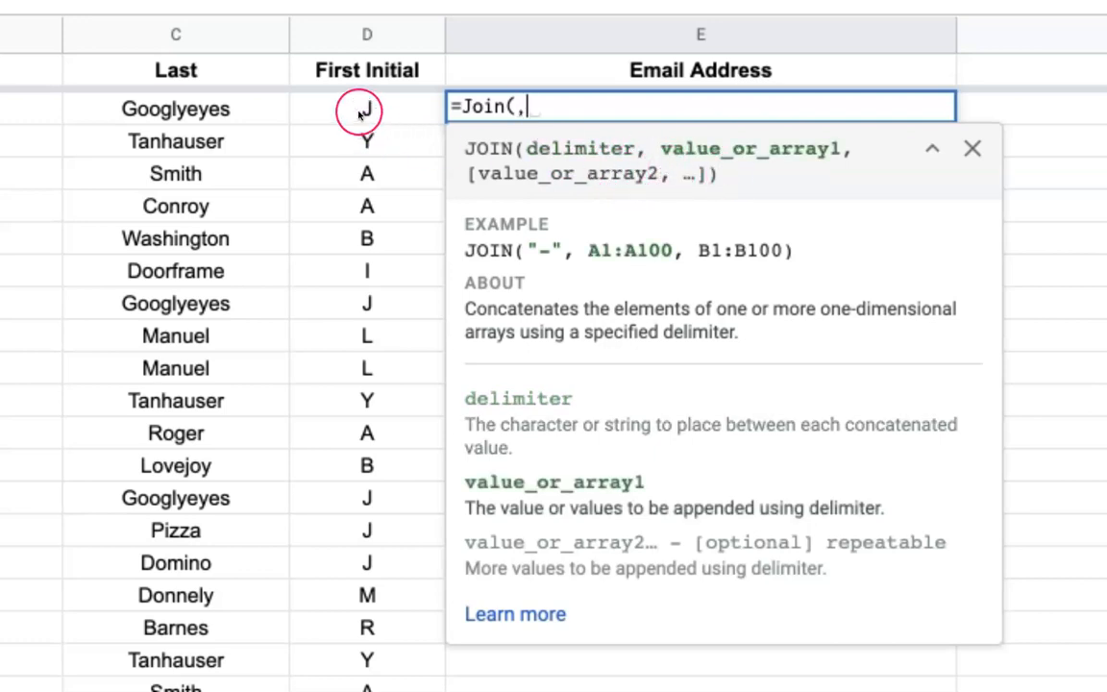
click(360, 109)
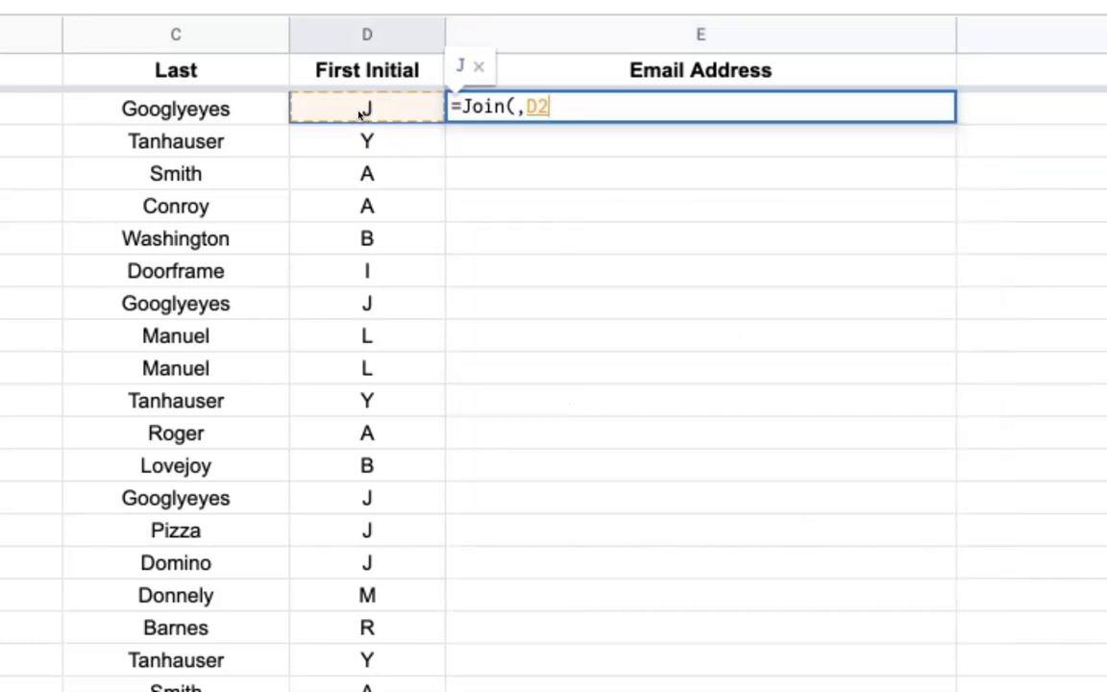
text(,)
click(190, 112)
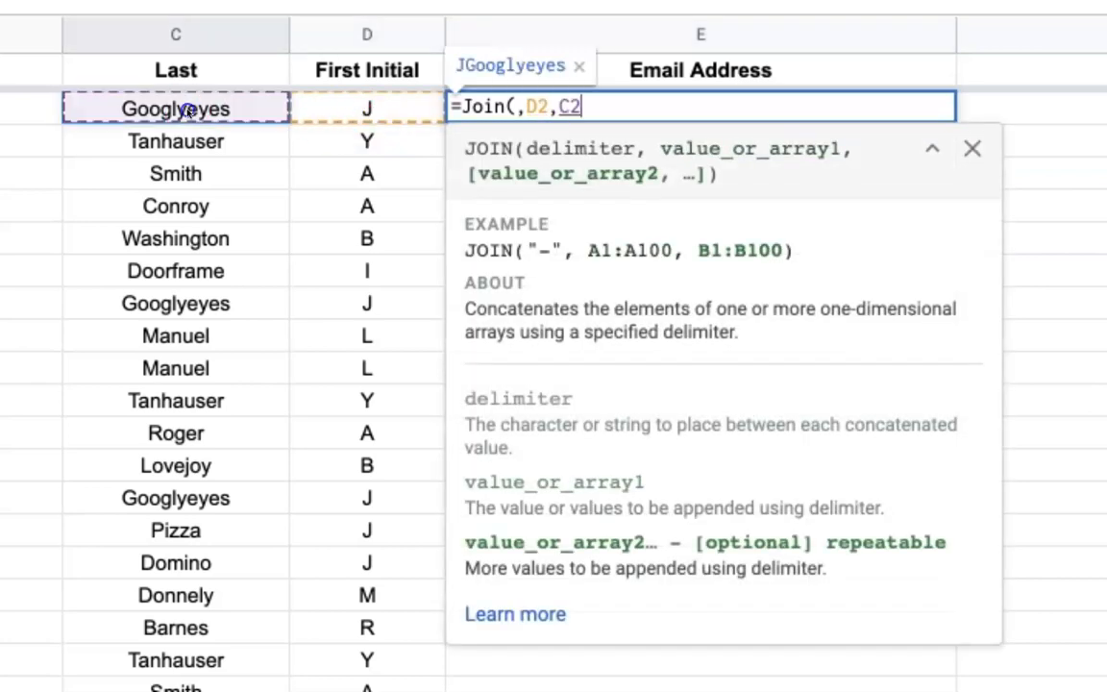
text(,)
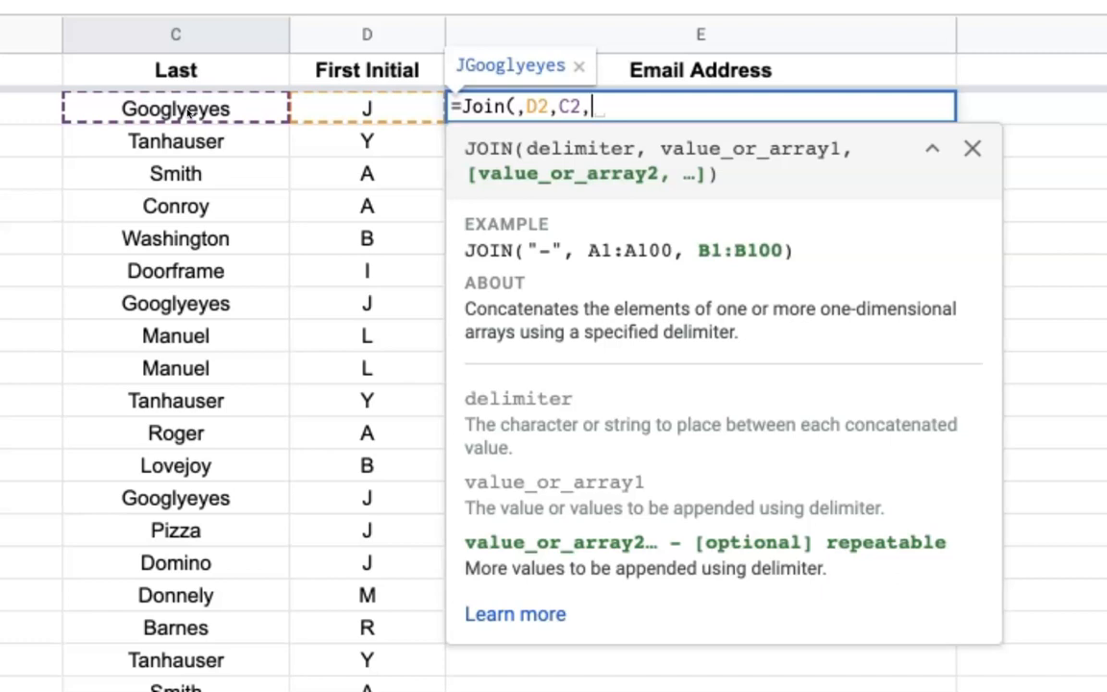
text("@frien)
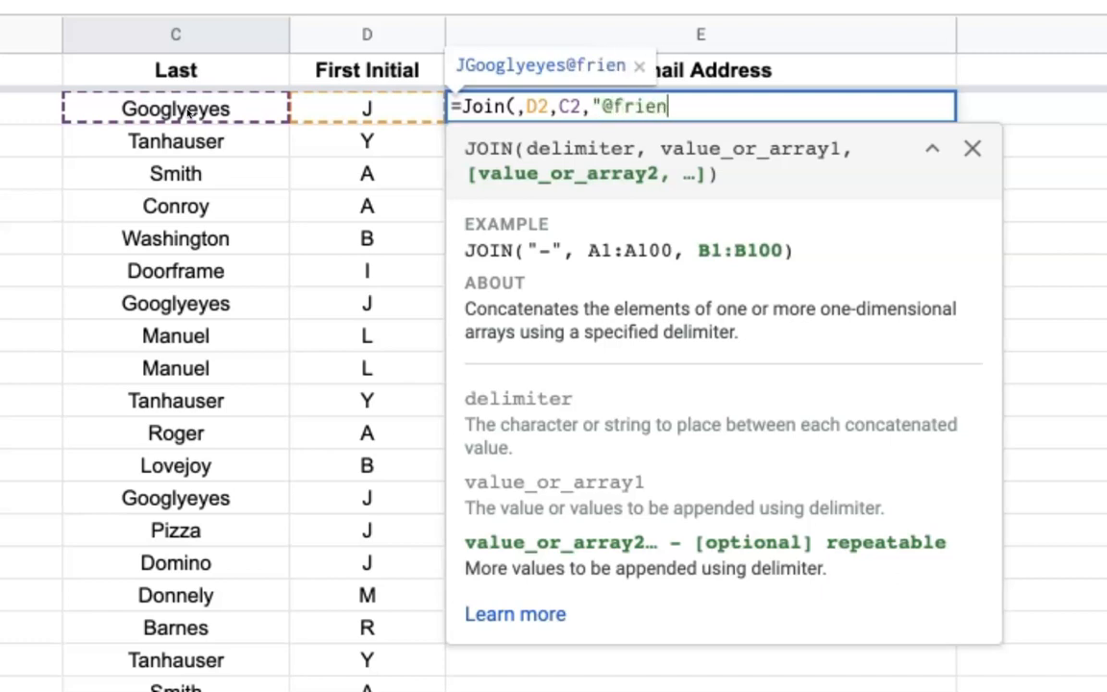
text(dsseminary.org)
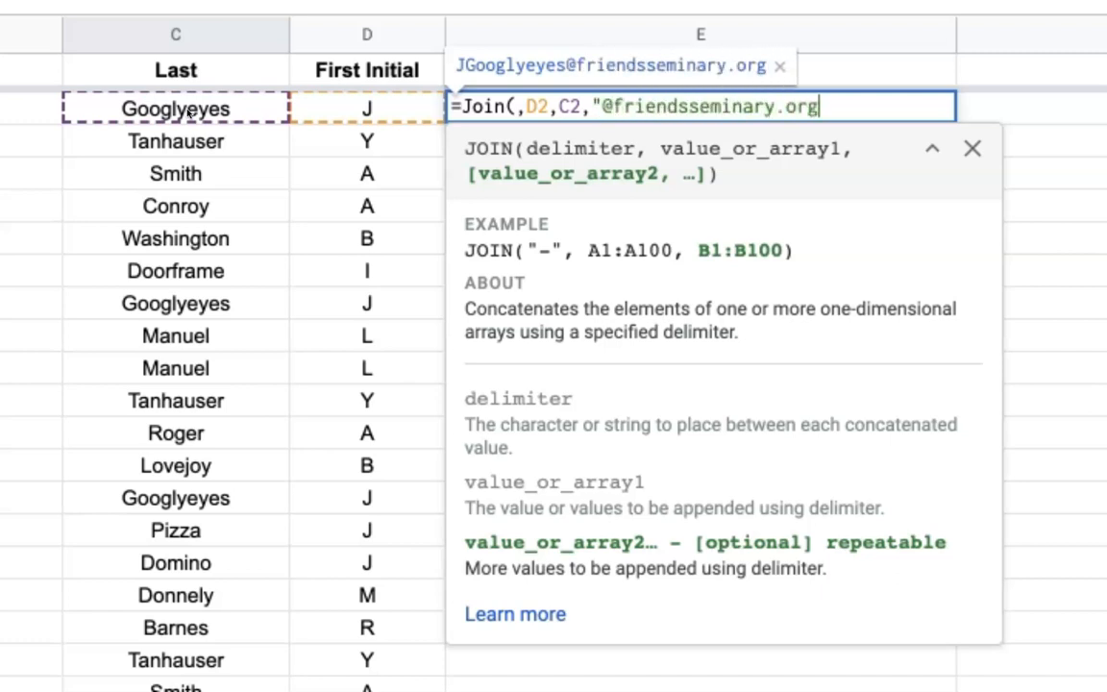
text("))
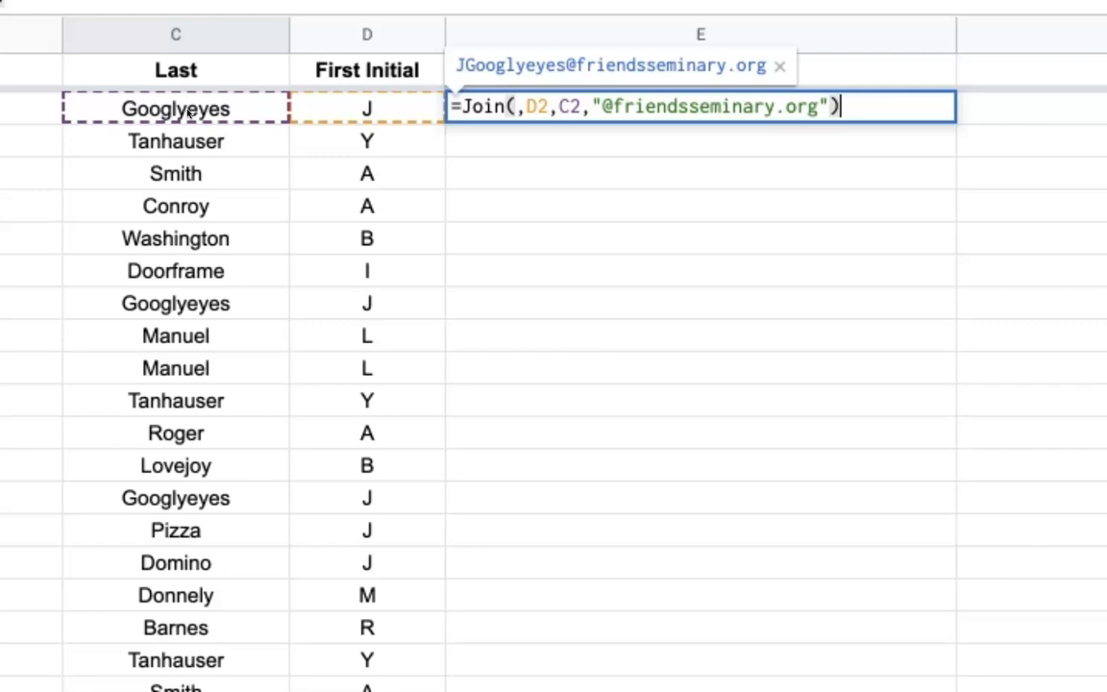
key(Return)
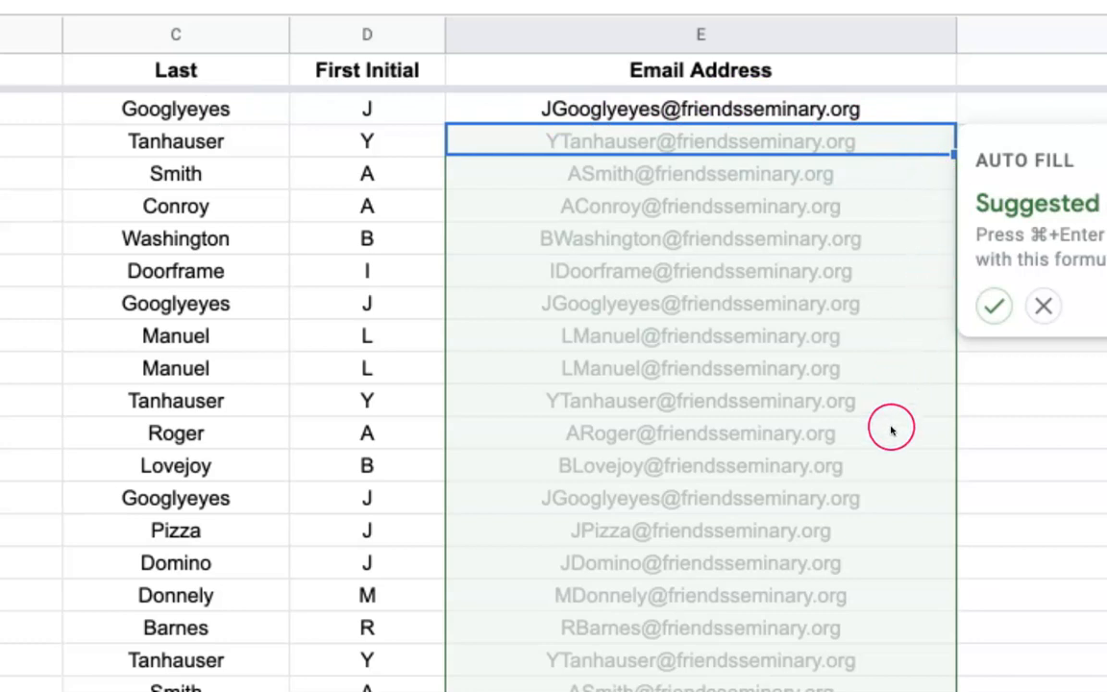
click(992, 307)
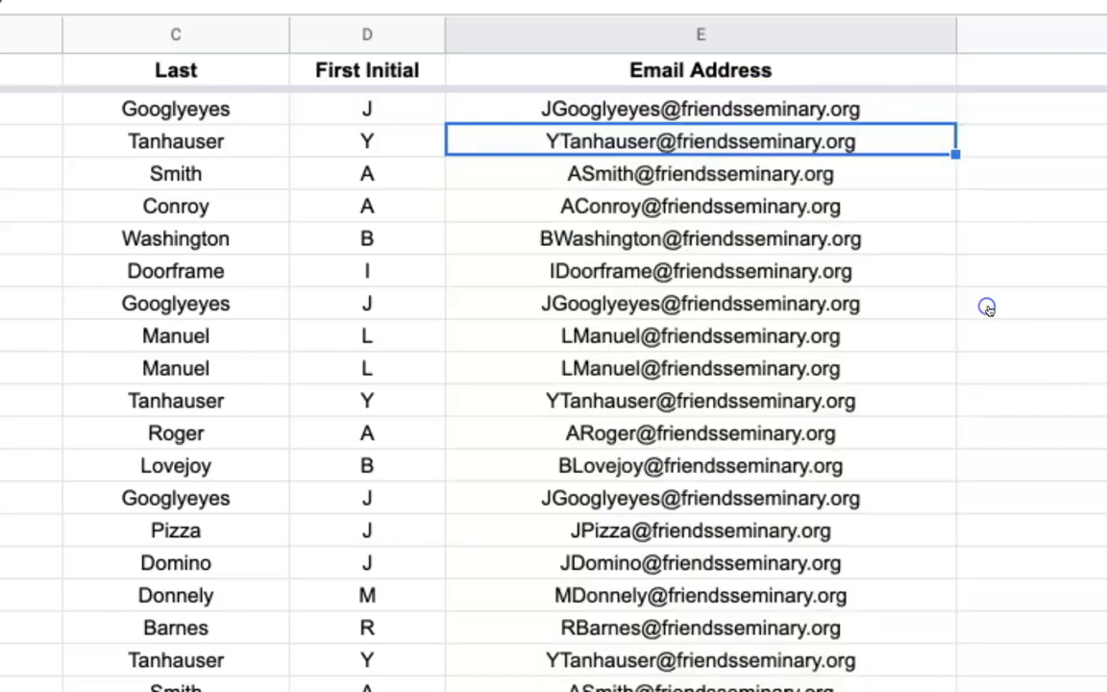
click(1052, 306)
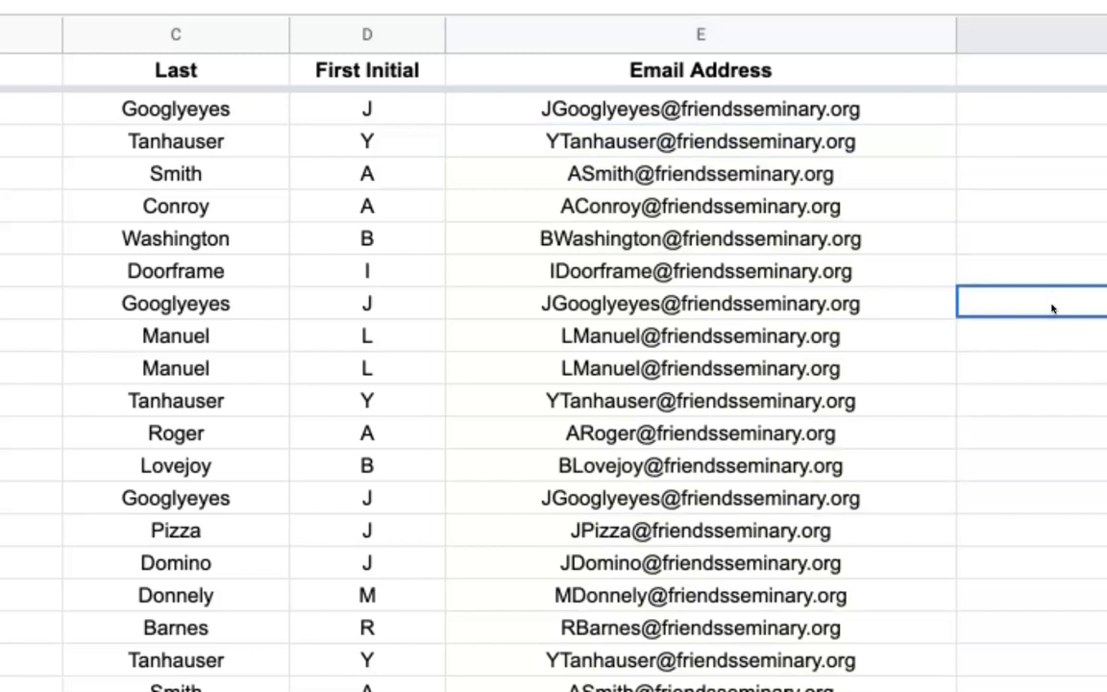
Step: Try a semicolon in quotation marks as the delimiter of the Join formula in E2
click(845, 111)
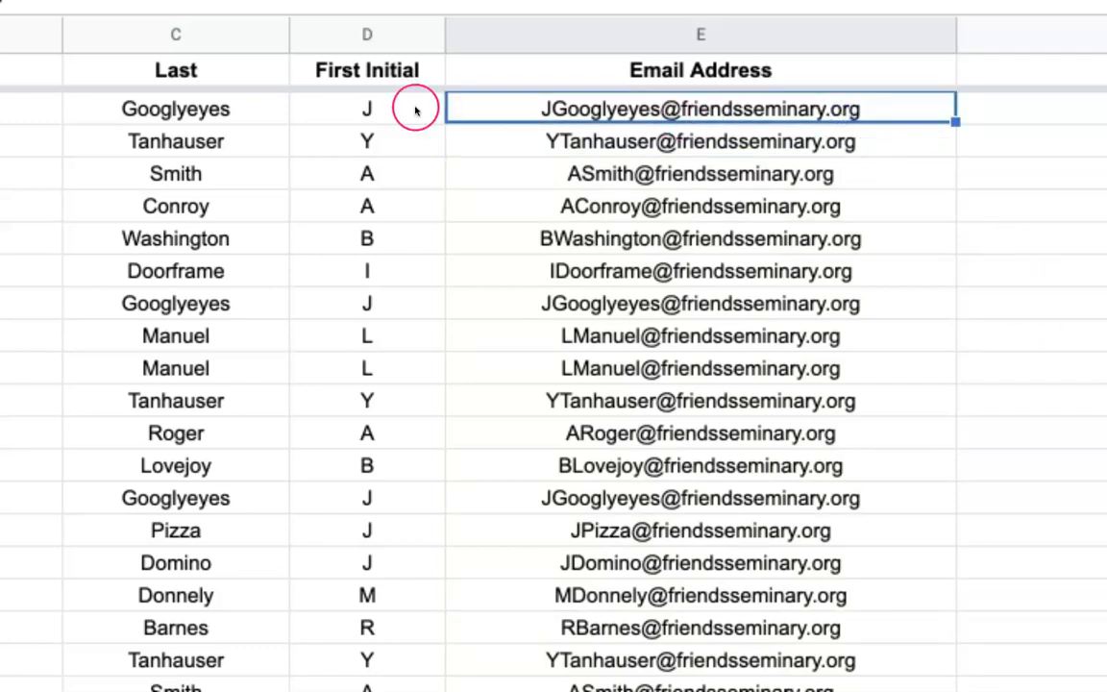
click(3, 4)
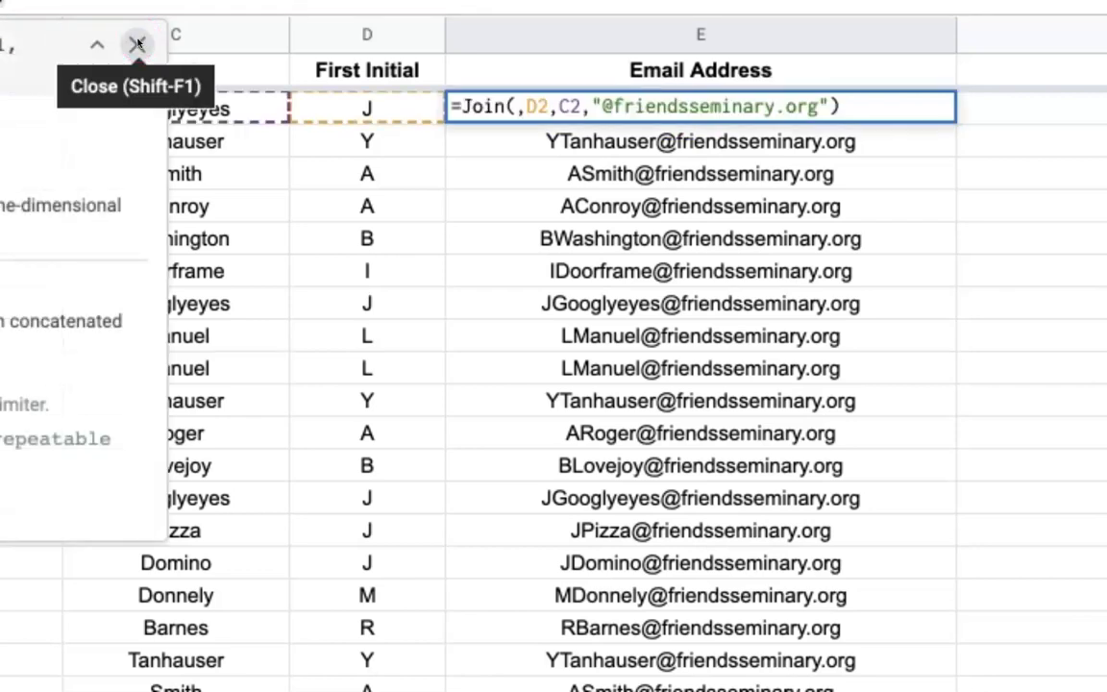
text(";")
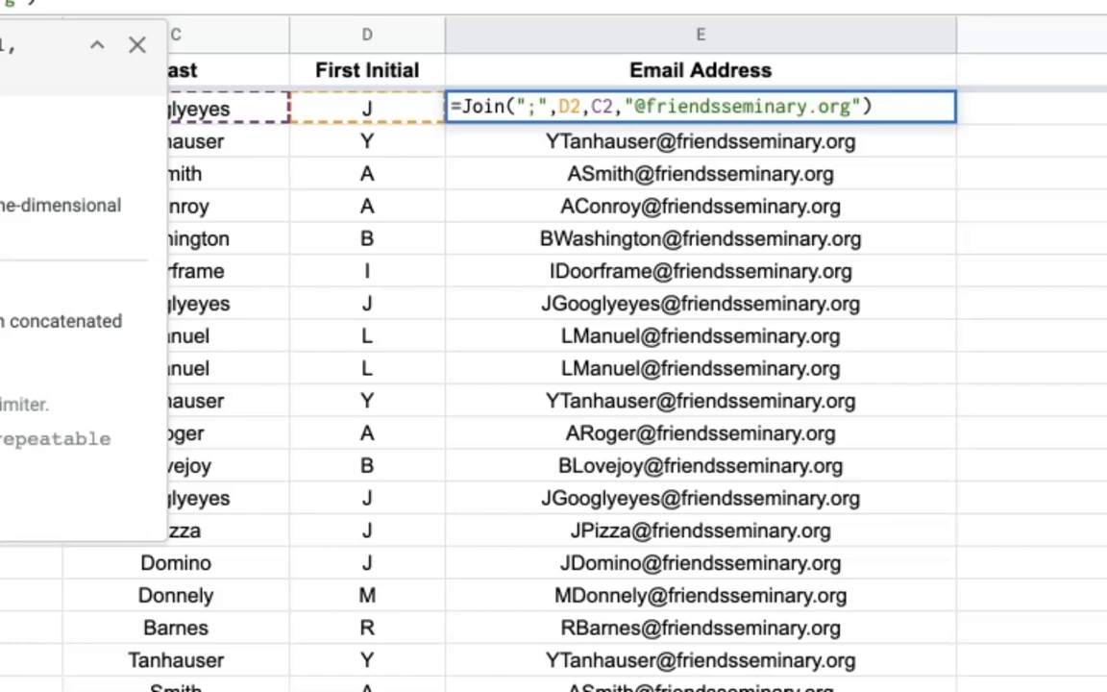
mouse_move(674, 125)
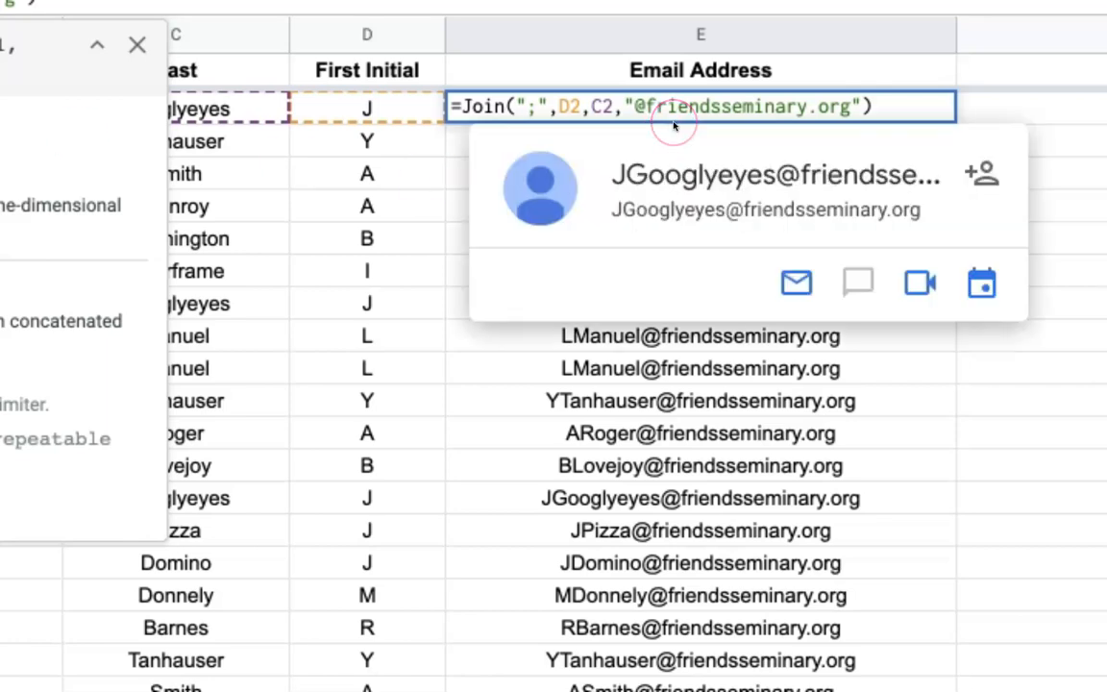
key(Return)
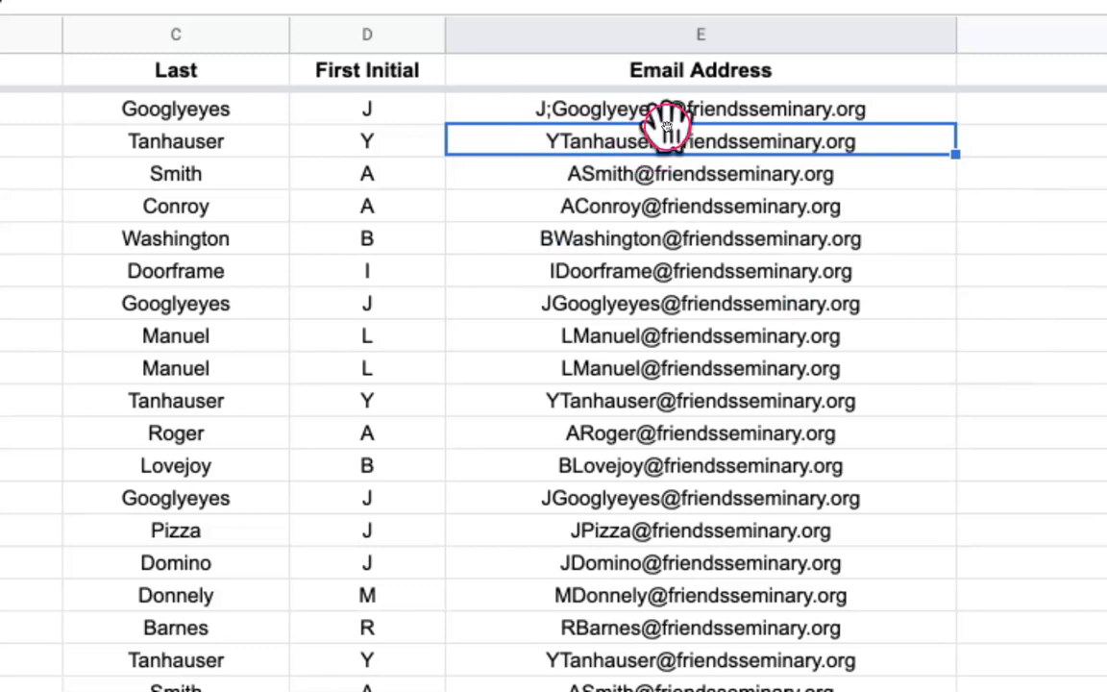
mouse_move(762, 183)
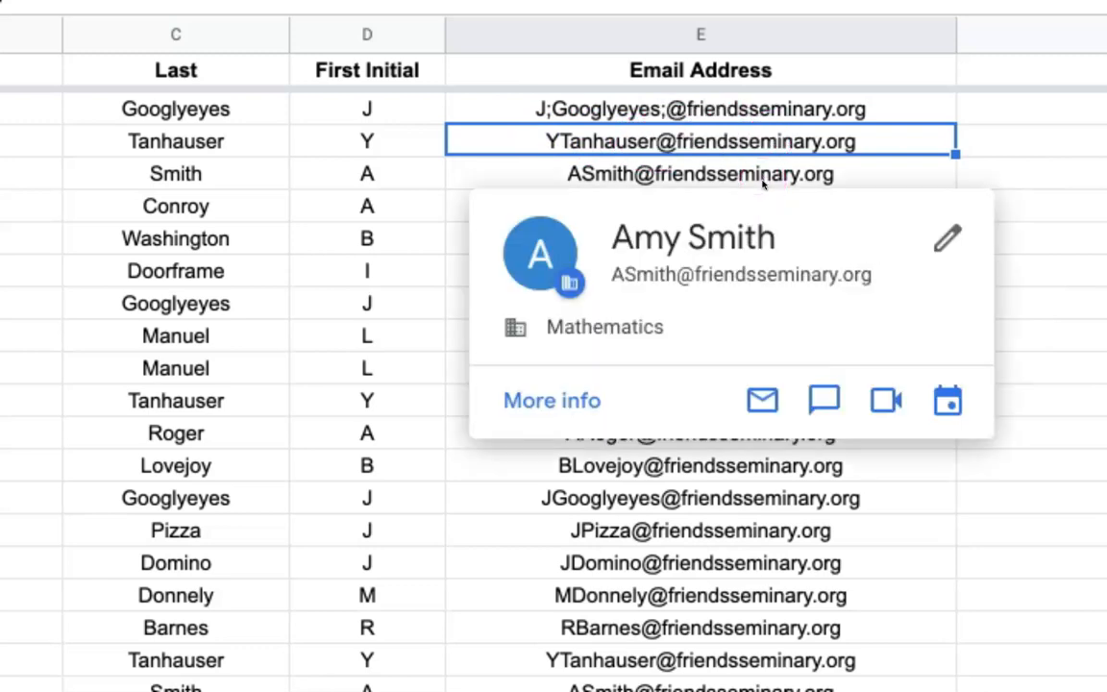
Step: Undo the semicolon delimiter change to the Join formula in E2
click(761, 113)
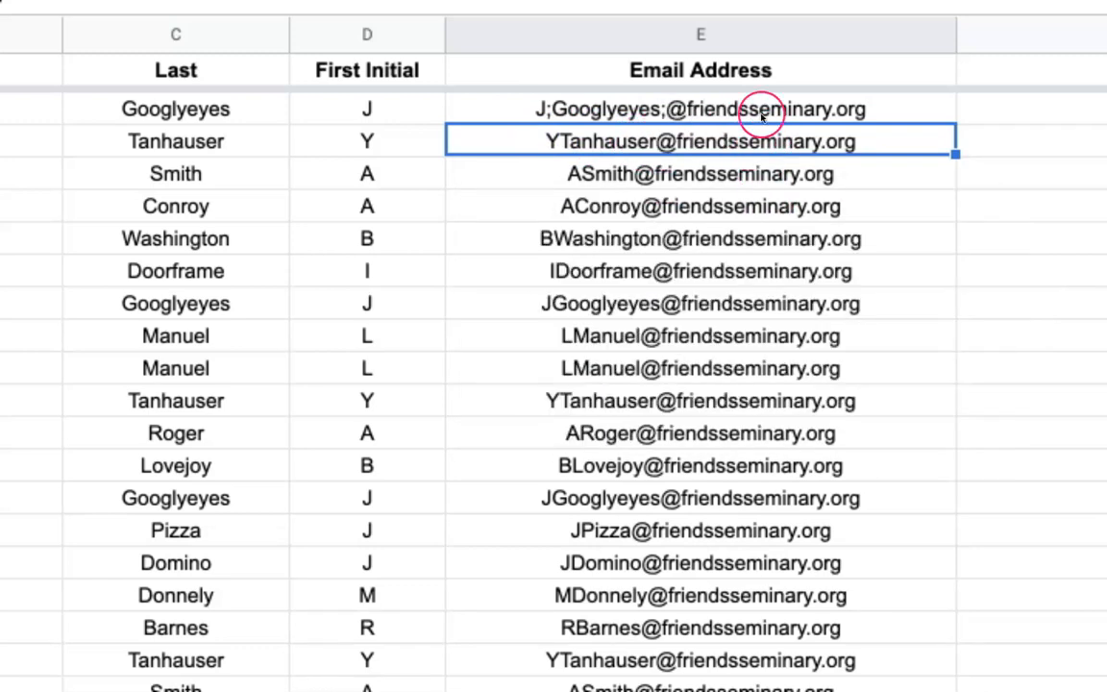
key(super+z)
click(1014, 179)
click(850, 113)
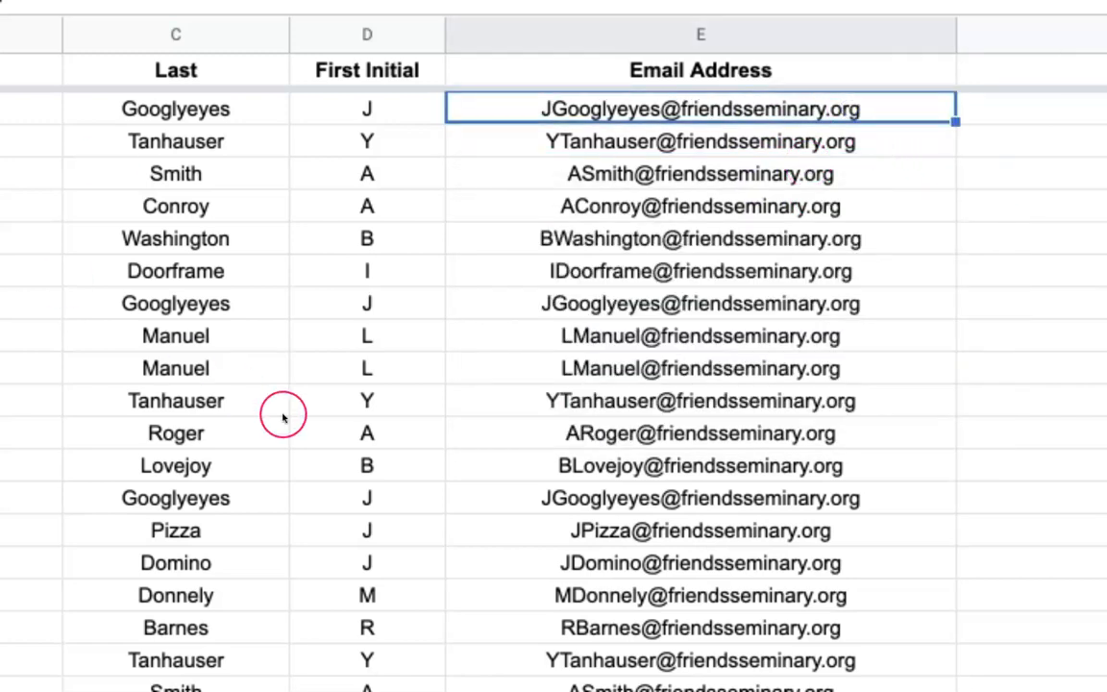